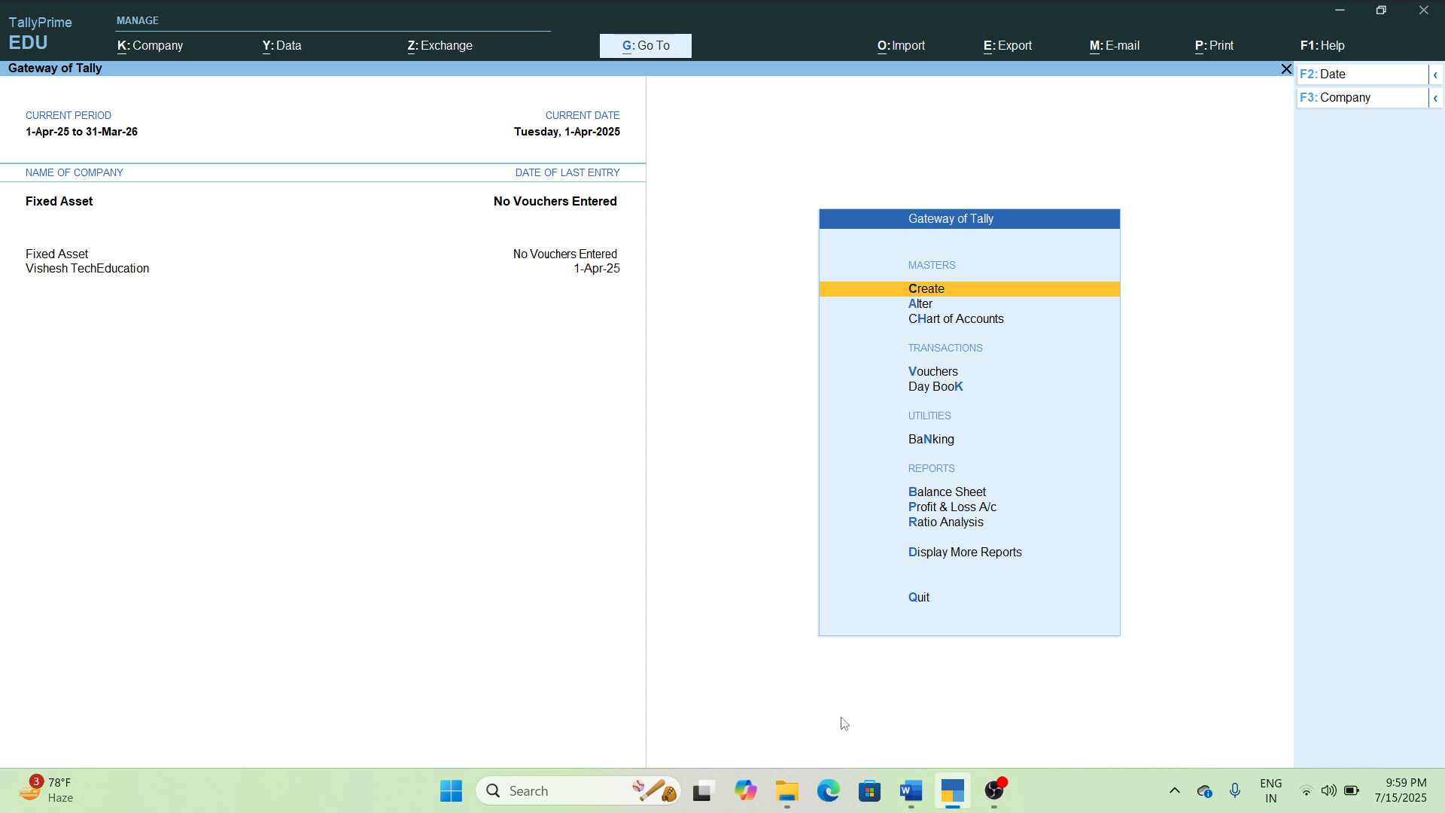
Read the computer purchase and depreciation example in Word, and start a payment voucher for the Fixed Asset company in TallyPrime.
click(913, 798)
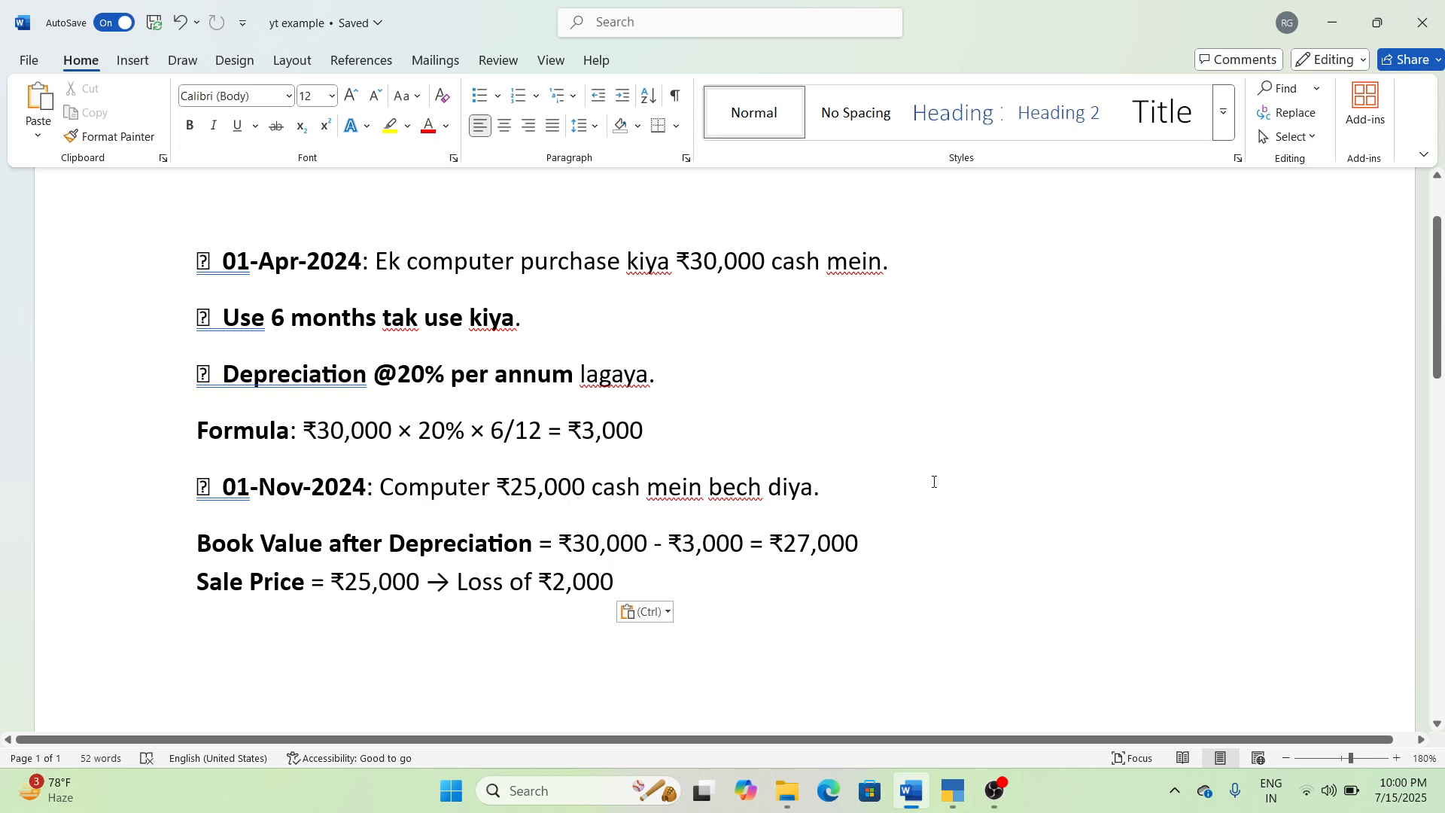
click(953, 790)
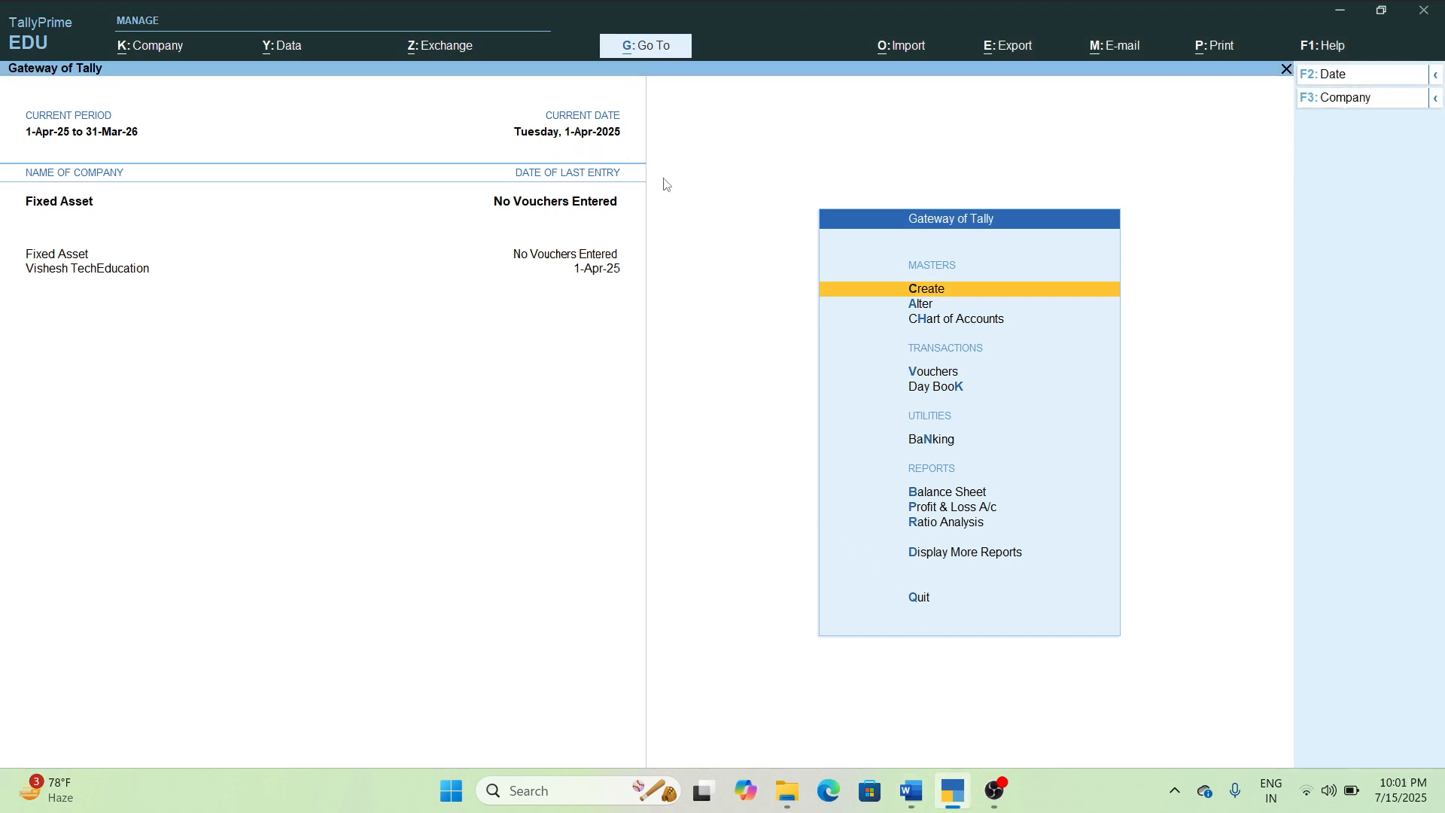
key(Down)
key(Down)
key(Down)
key(Return)
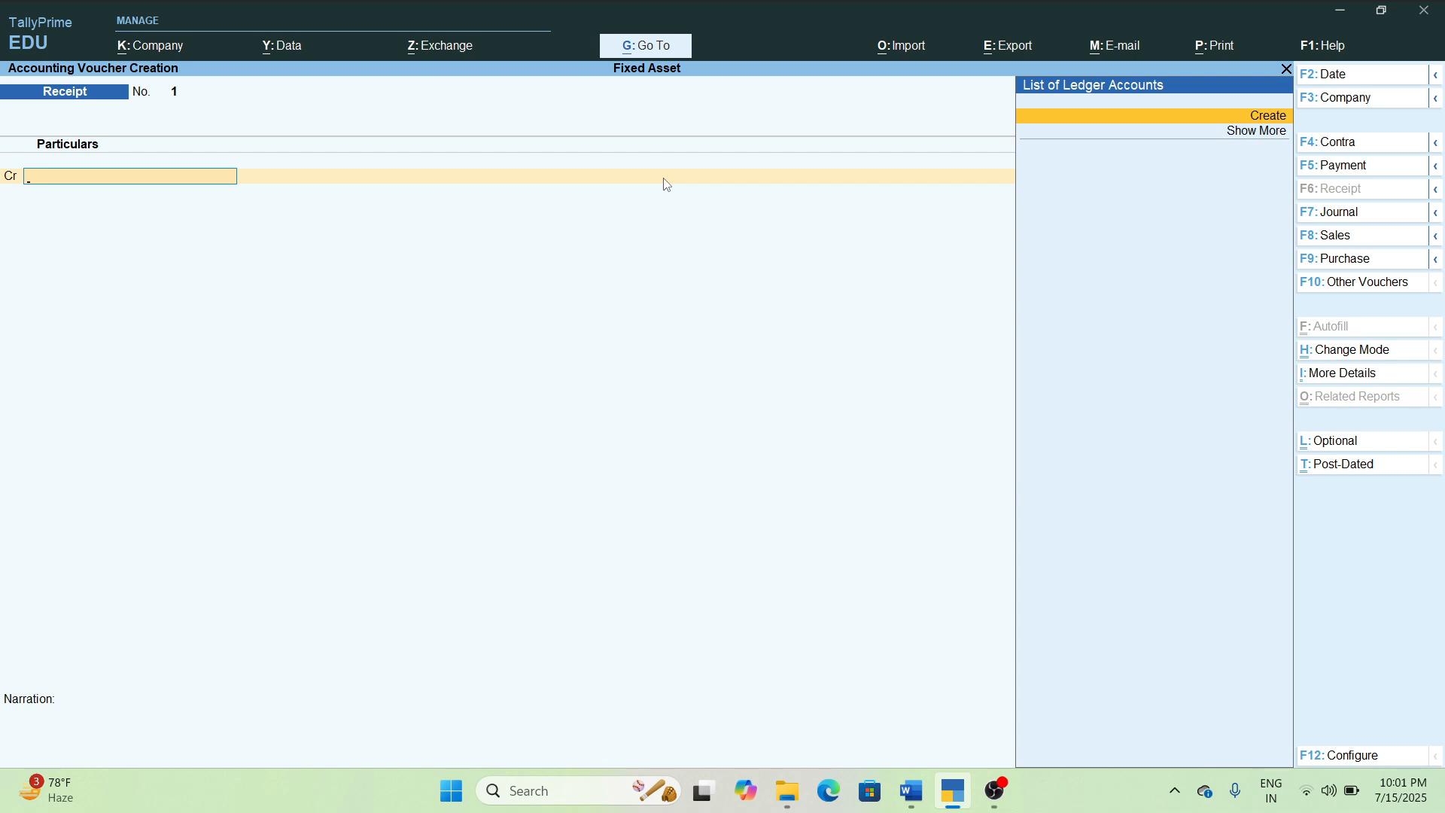
key(F5)
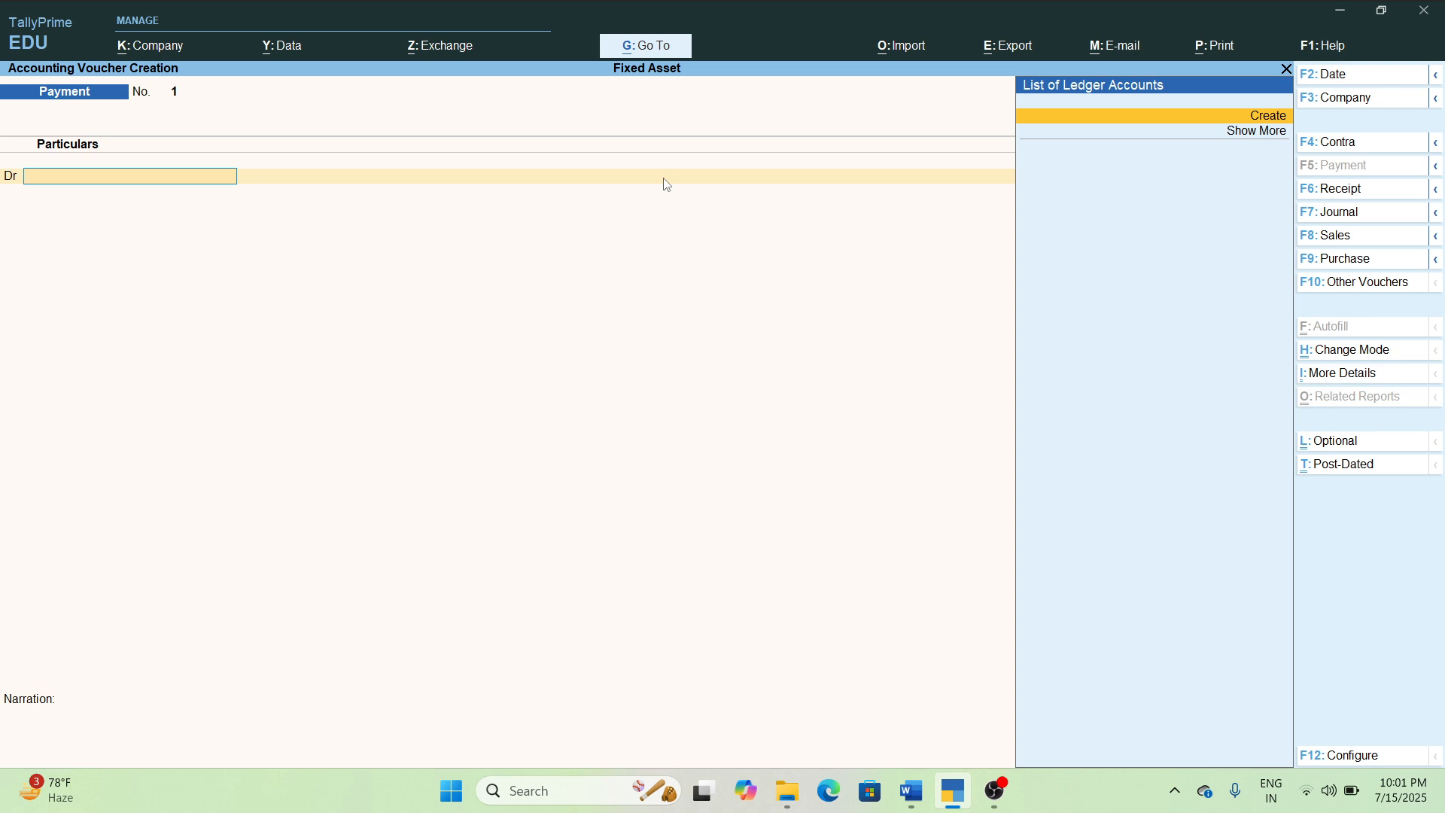
Create a ledger named Computer under the Fixed Assets group as the payment voucher's debit account.
key(Down)
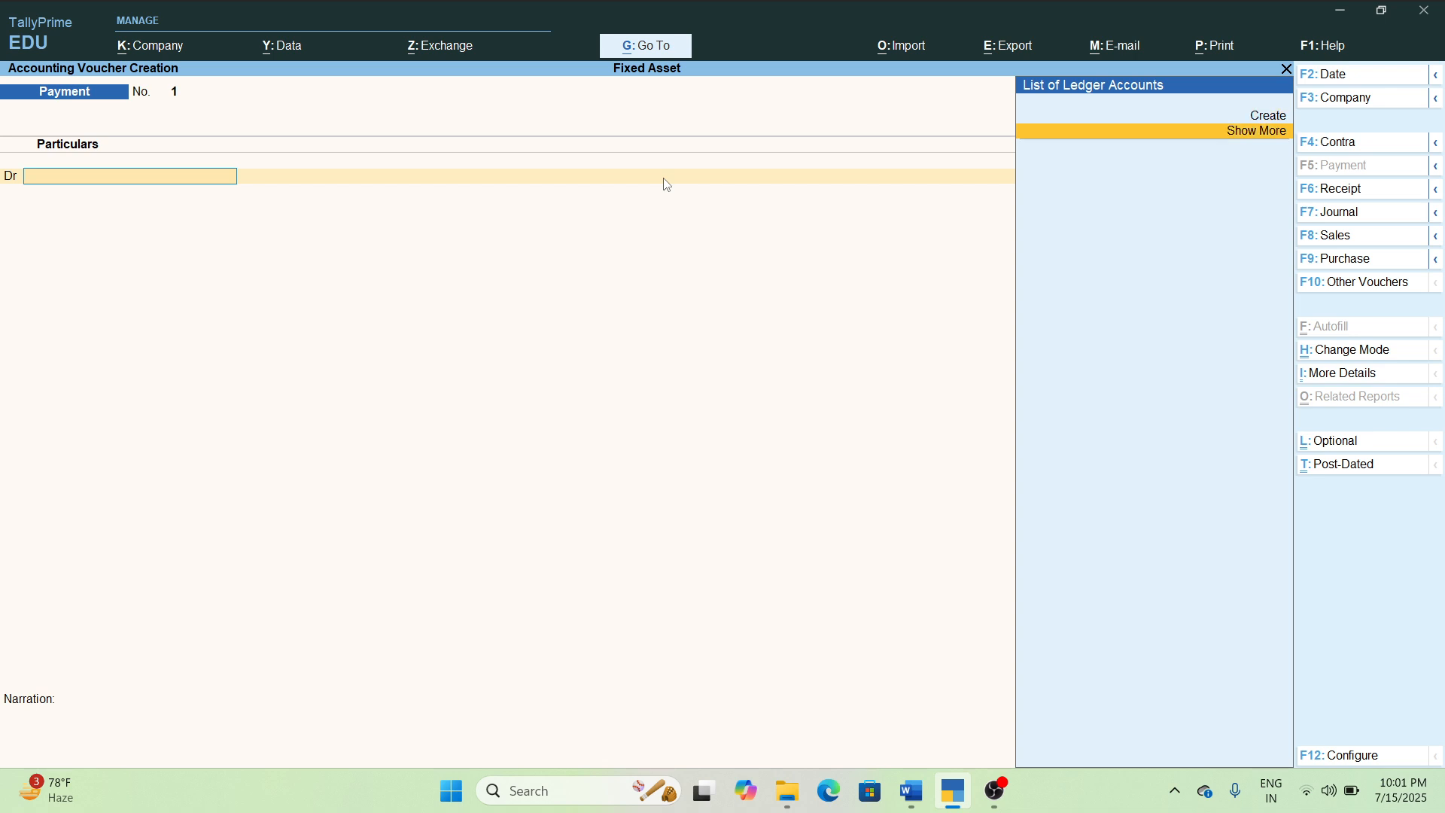
key(Up)
key(Return)
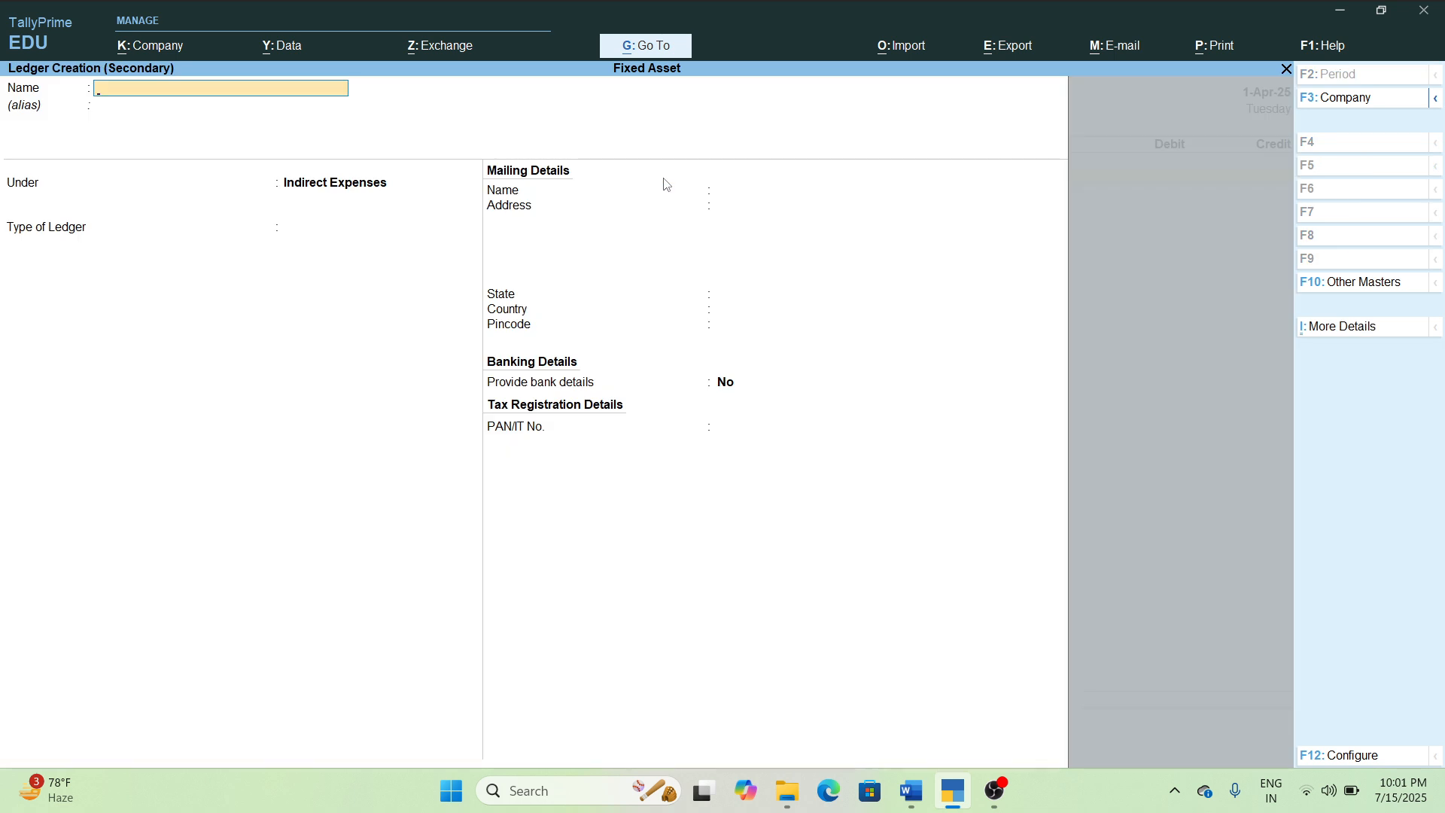
text(Computer)
key(Return)
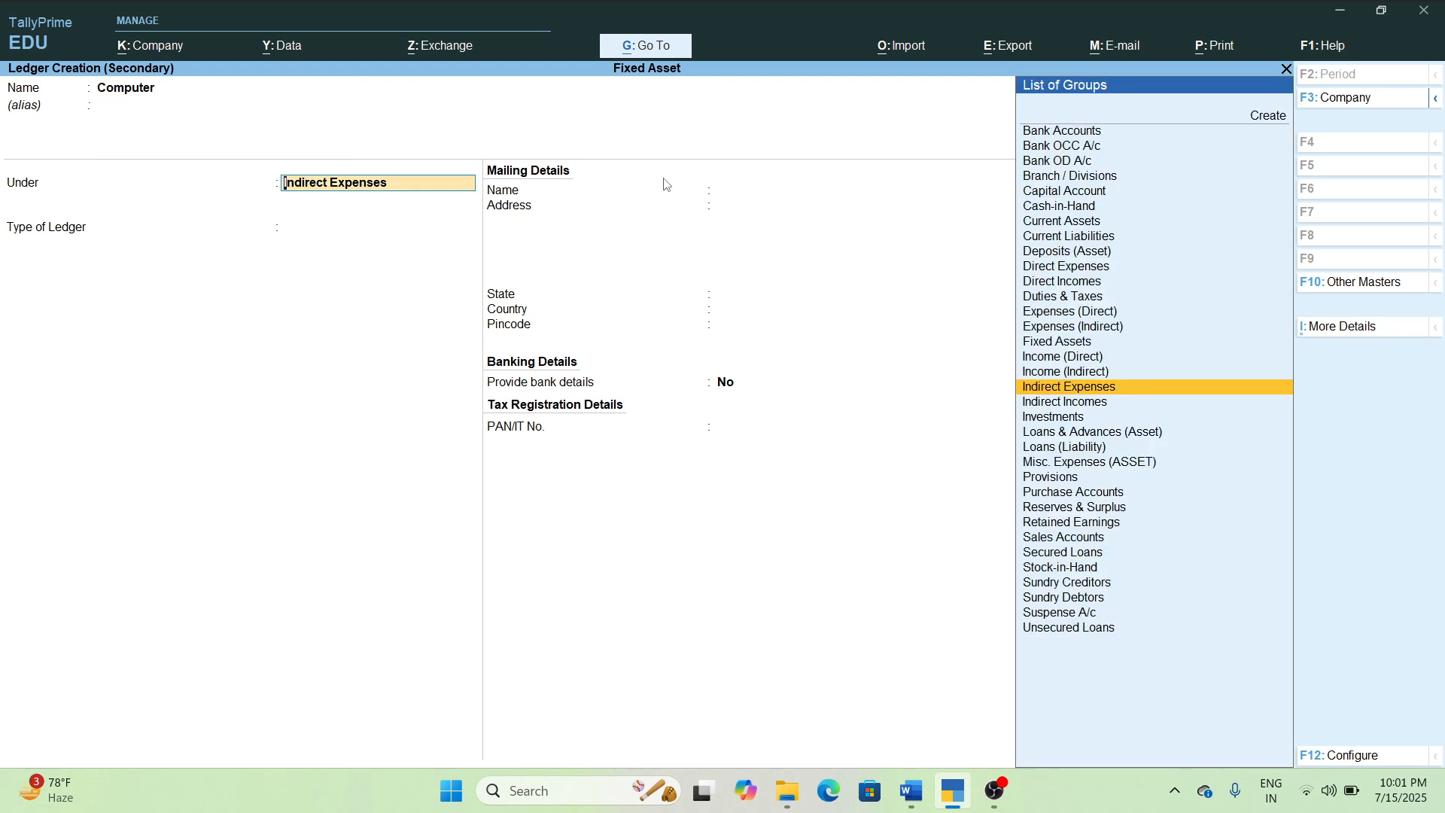
text(Fi)
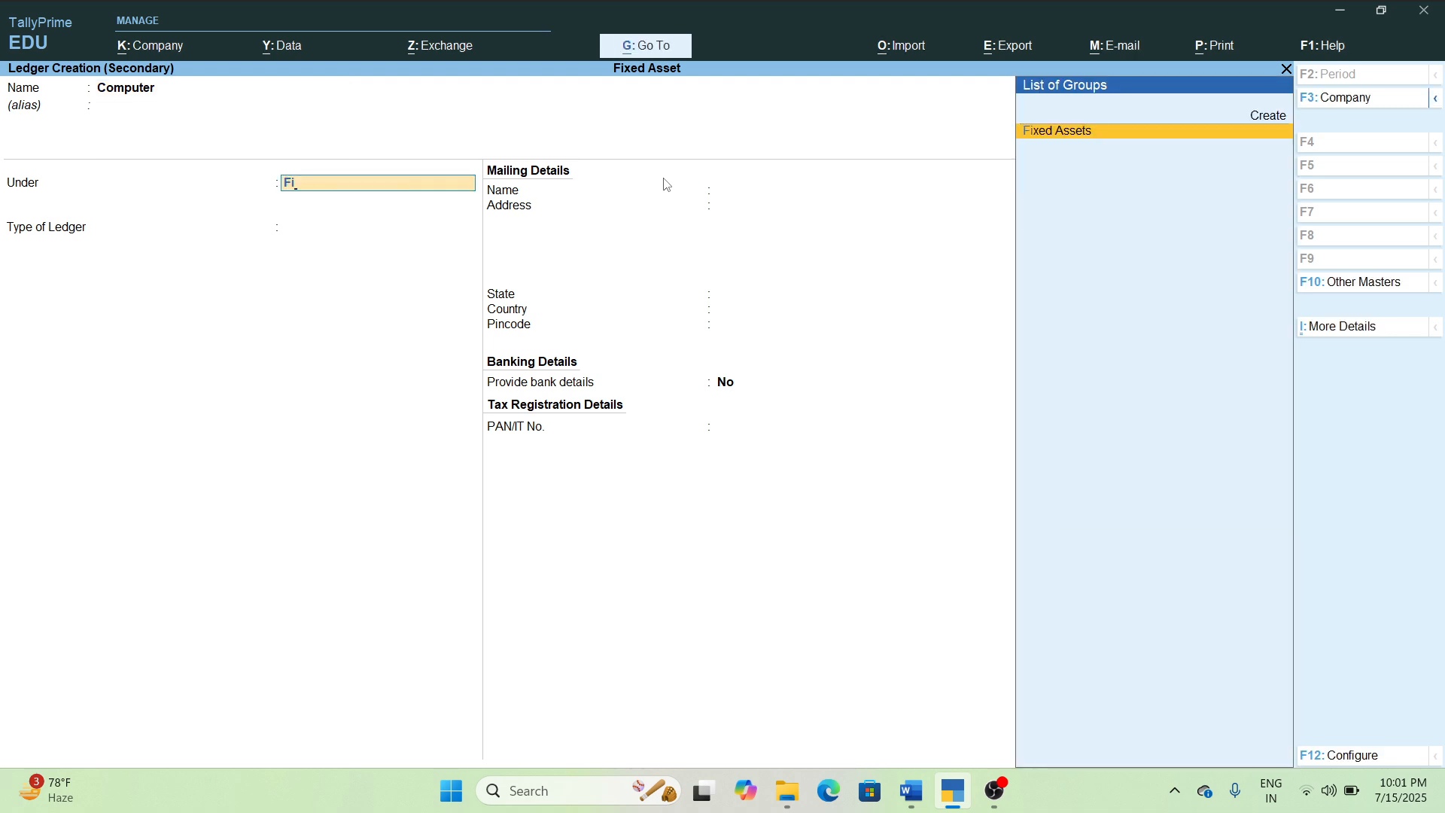
key(Return)
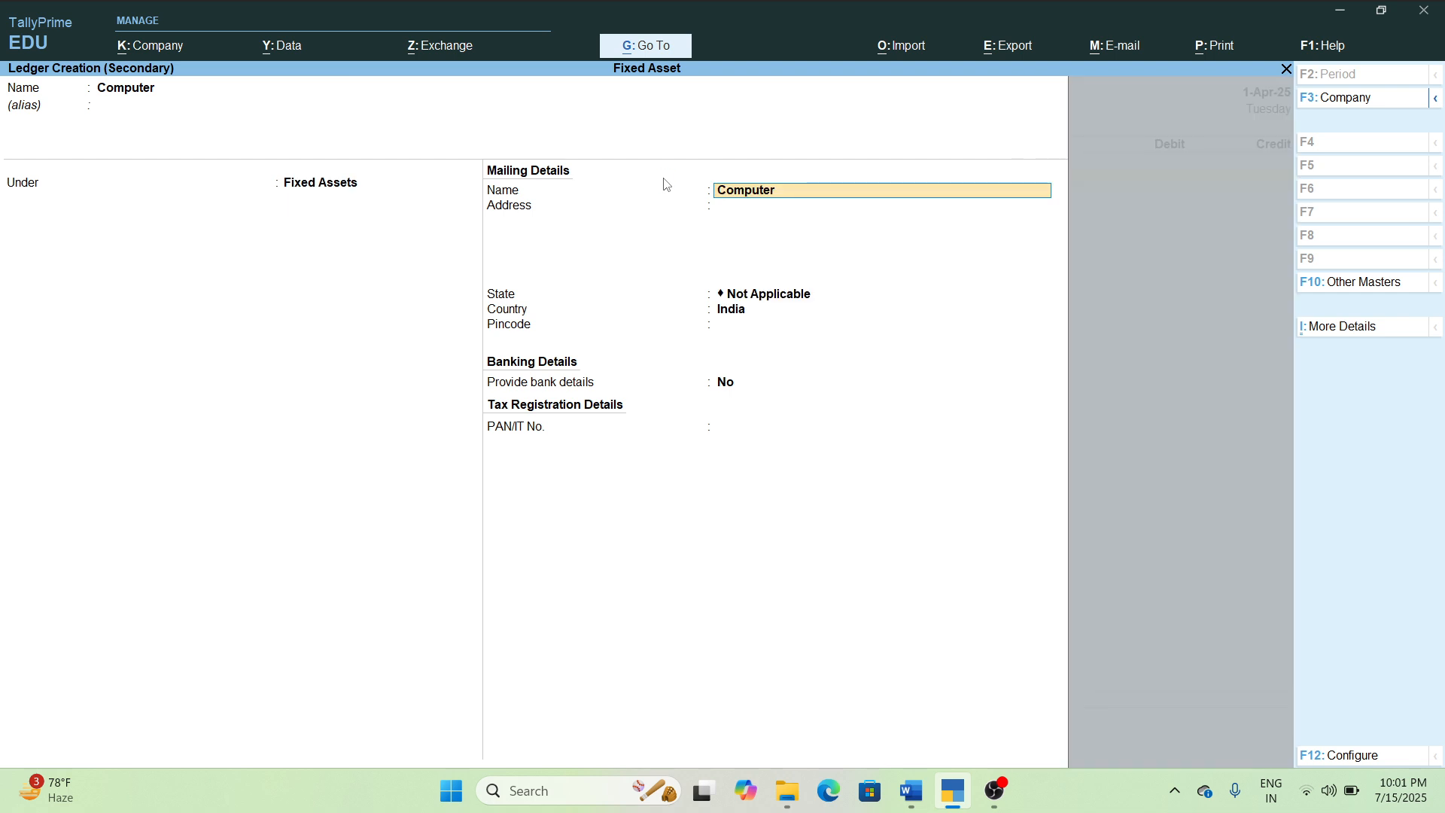
key(ctrl+a)
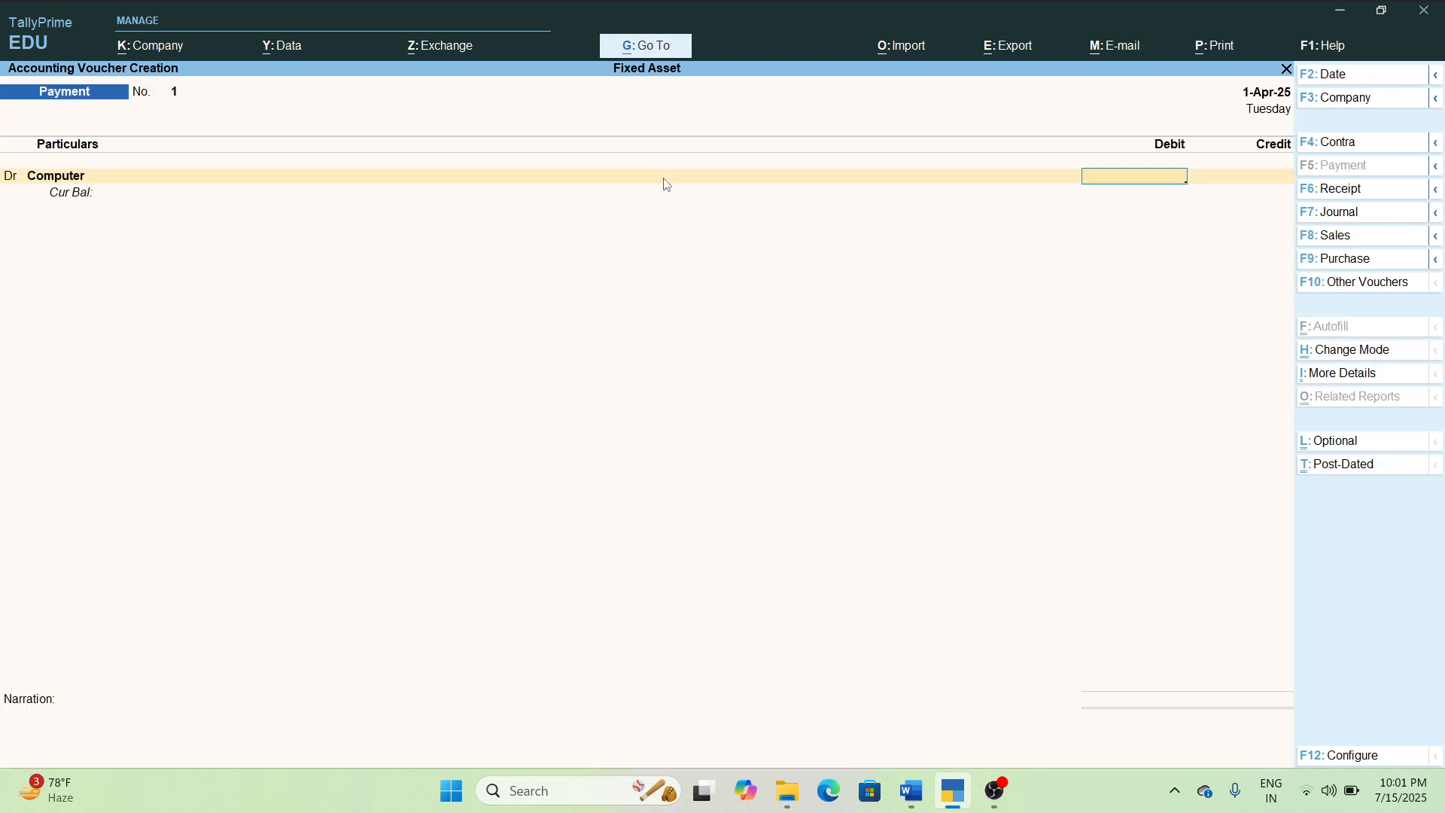
Debit Computer with 30000, credit Cash for the same amount, and save the payment voucher.
text(30000)
key(Return)
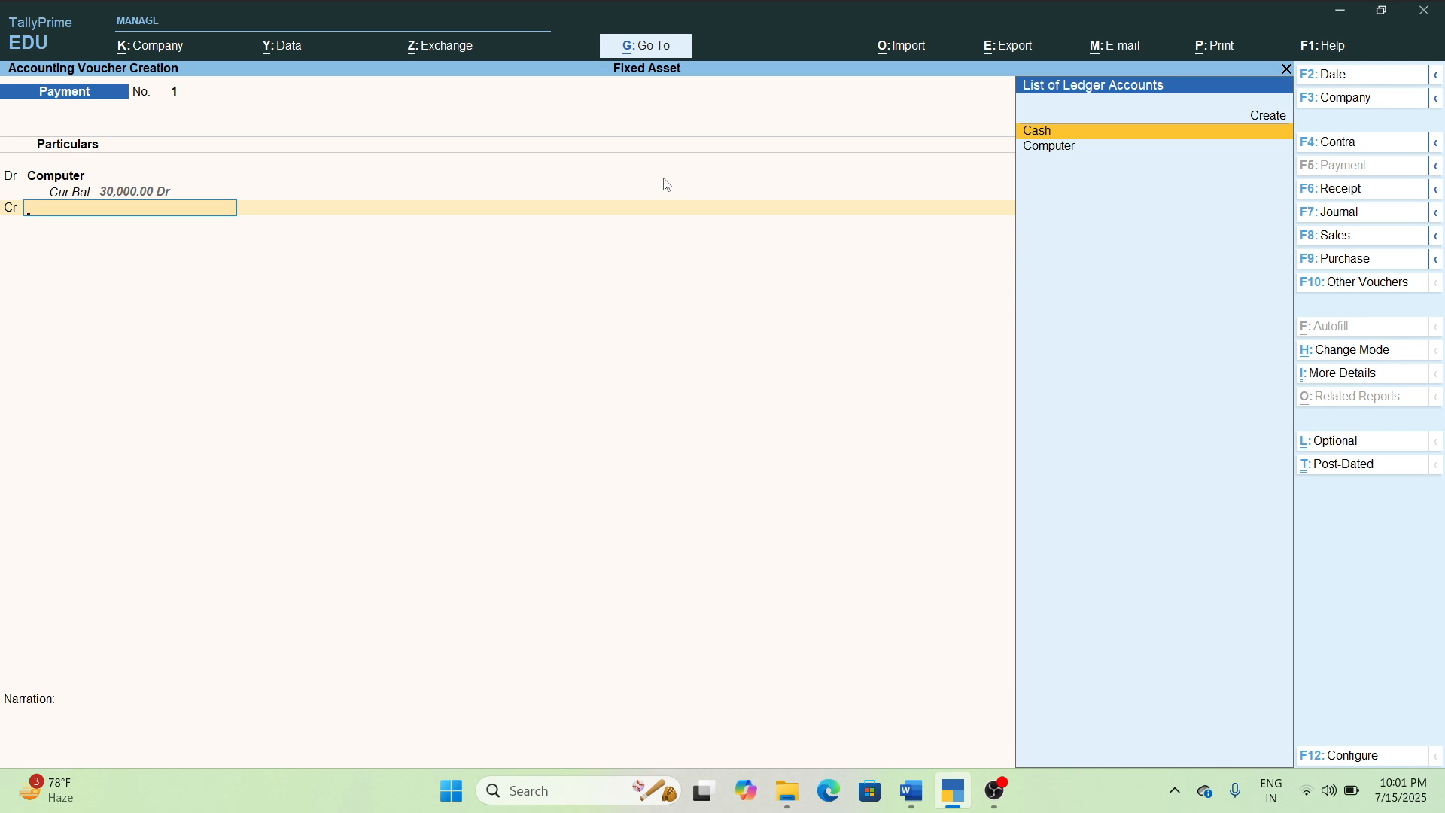
key(Return)
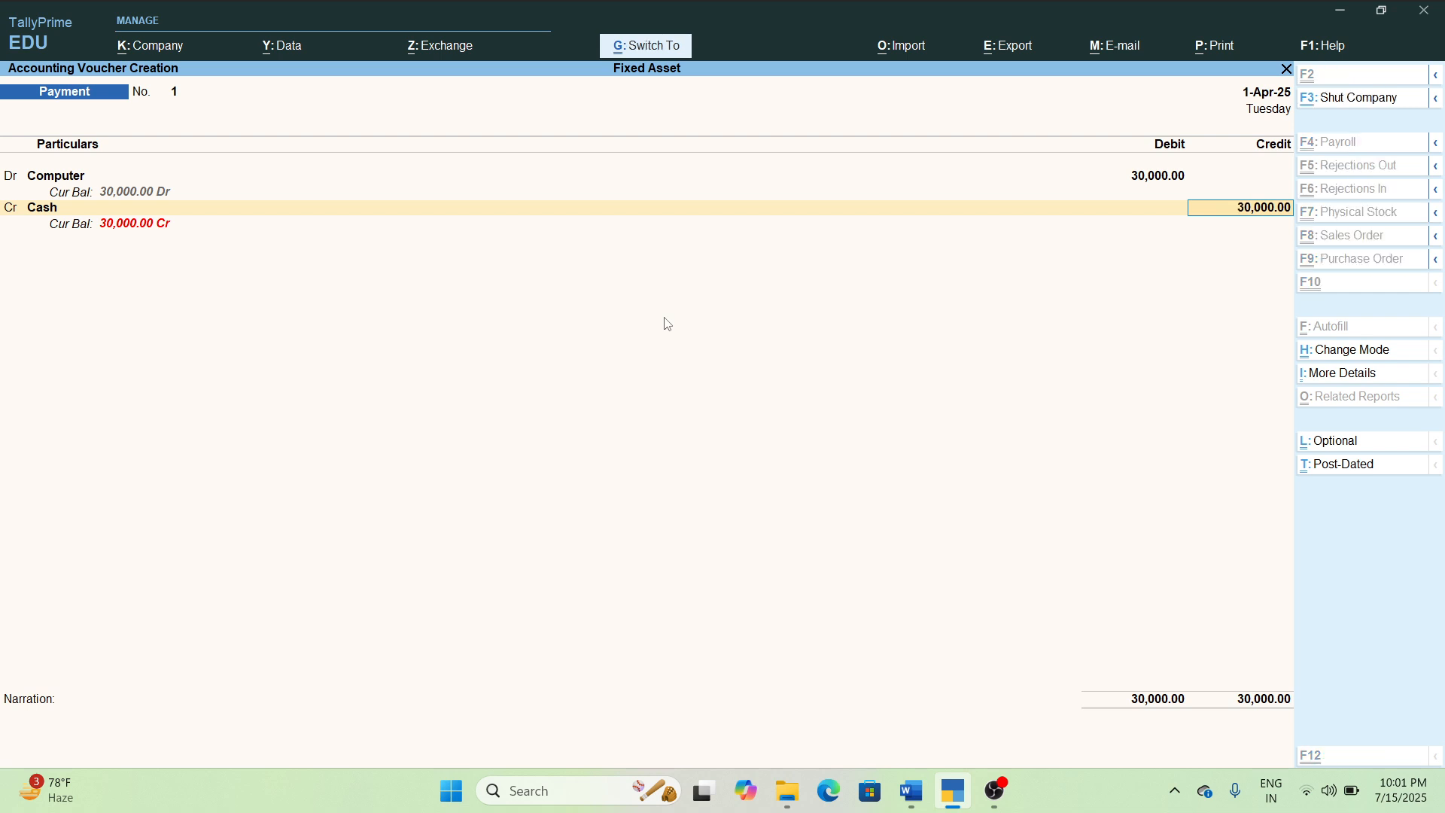
key(ctrl+a)
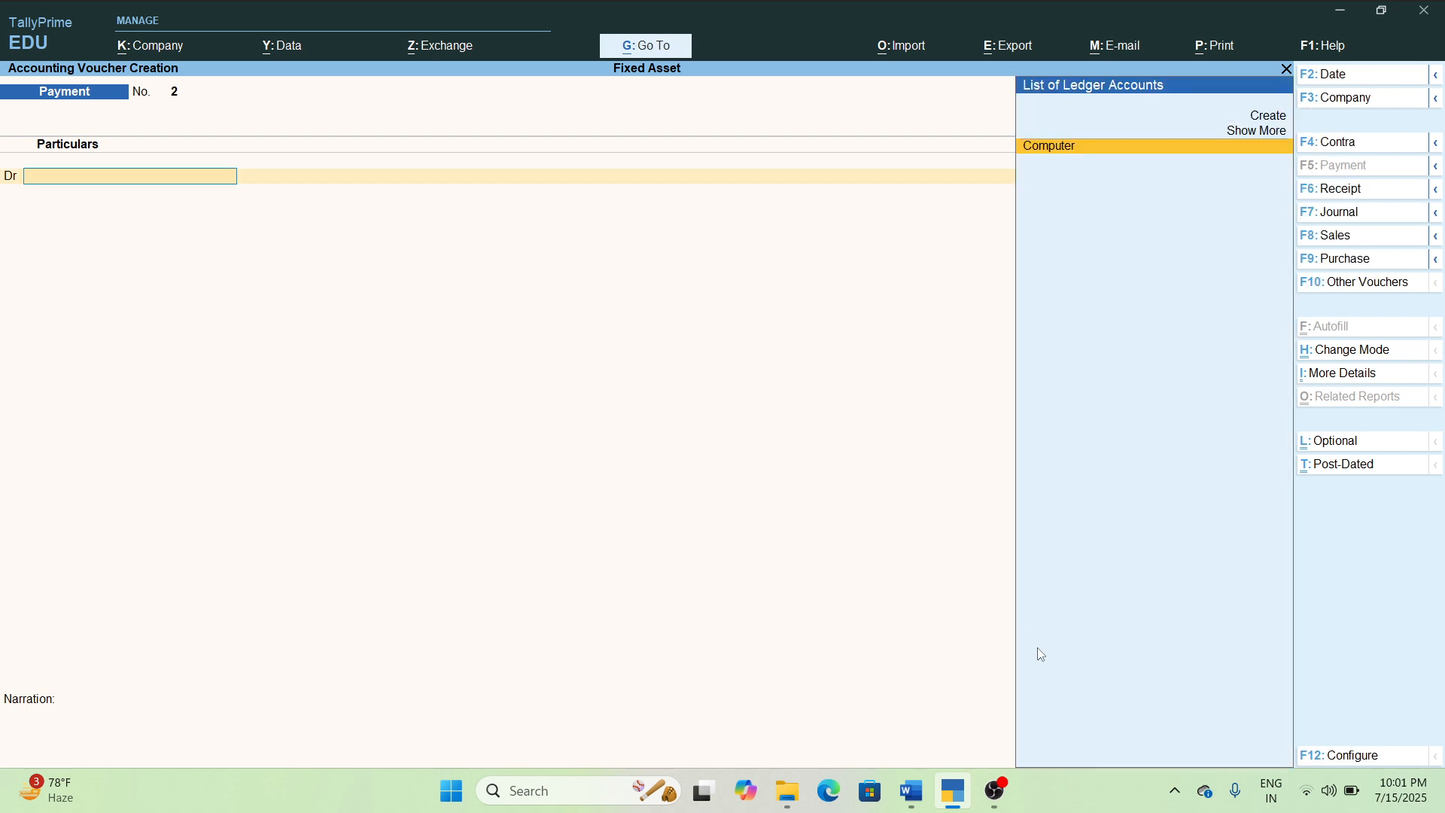
Recheck the example in Word and examine the Fixed Assets entry in TallyPrime's balance sheet.
click(910, 794)
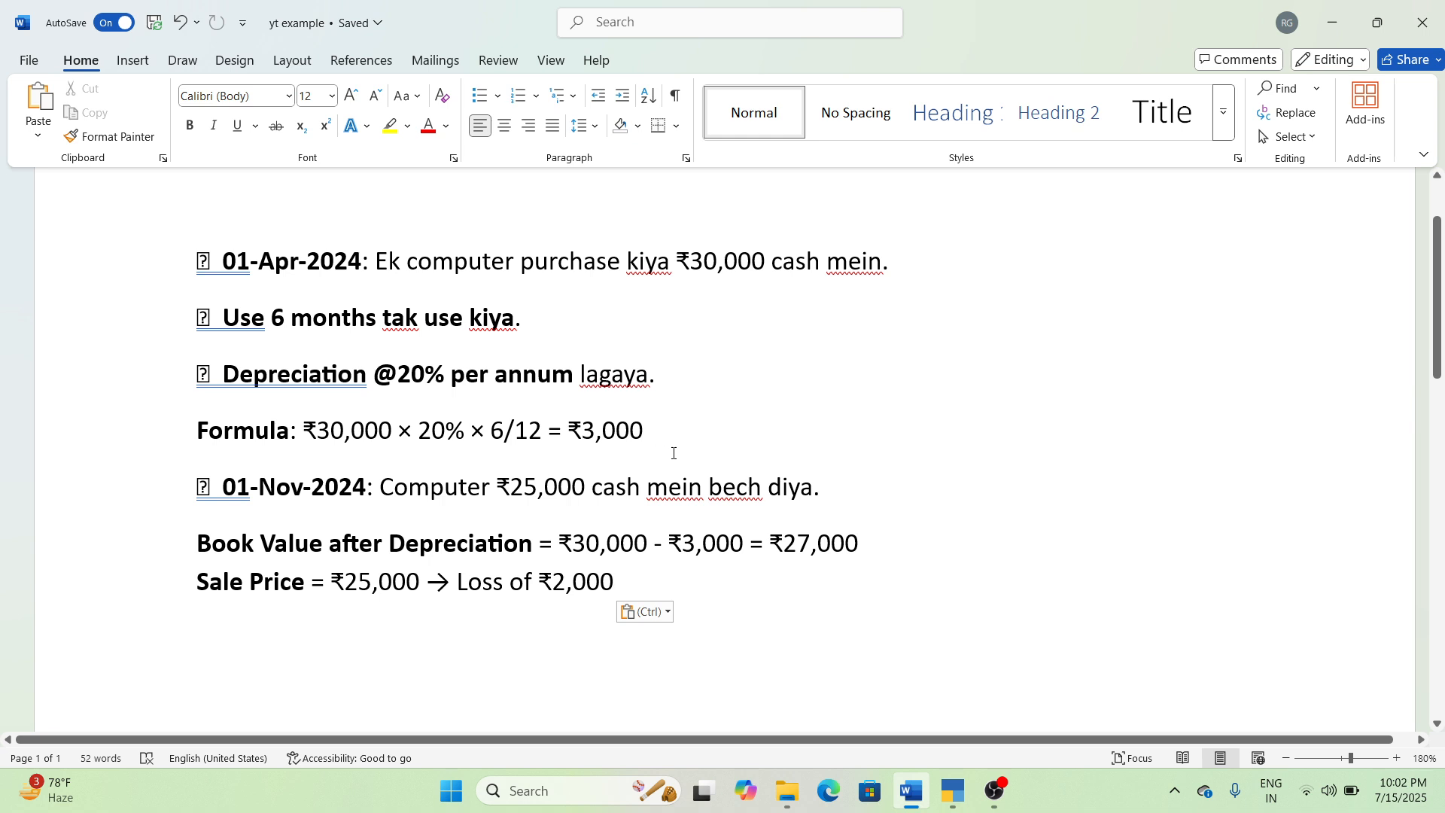
click(952, 790)
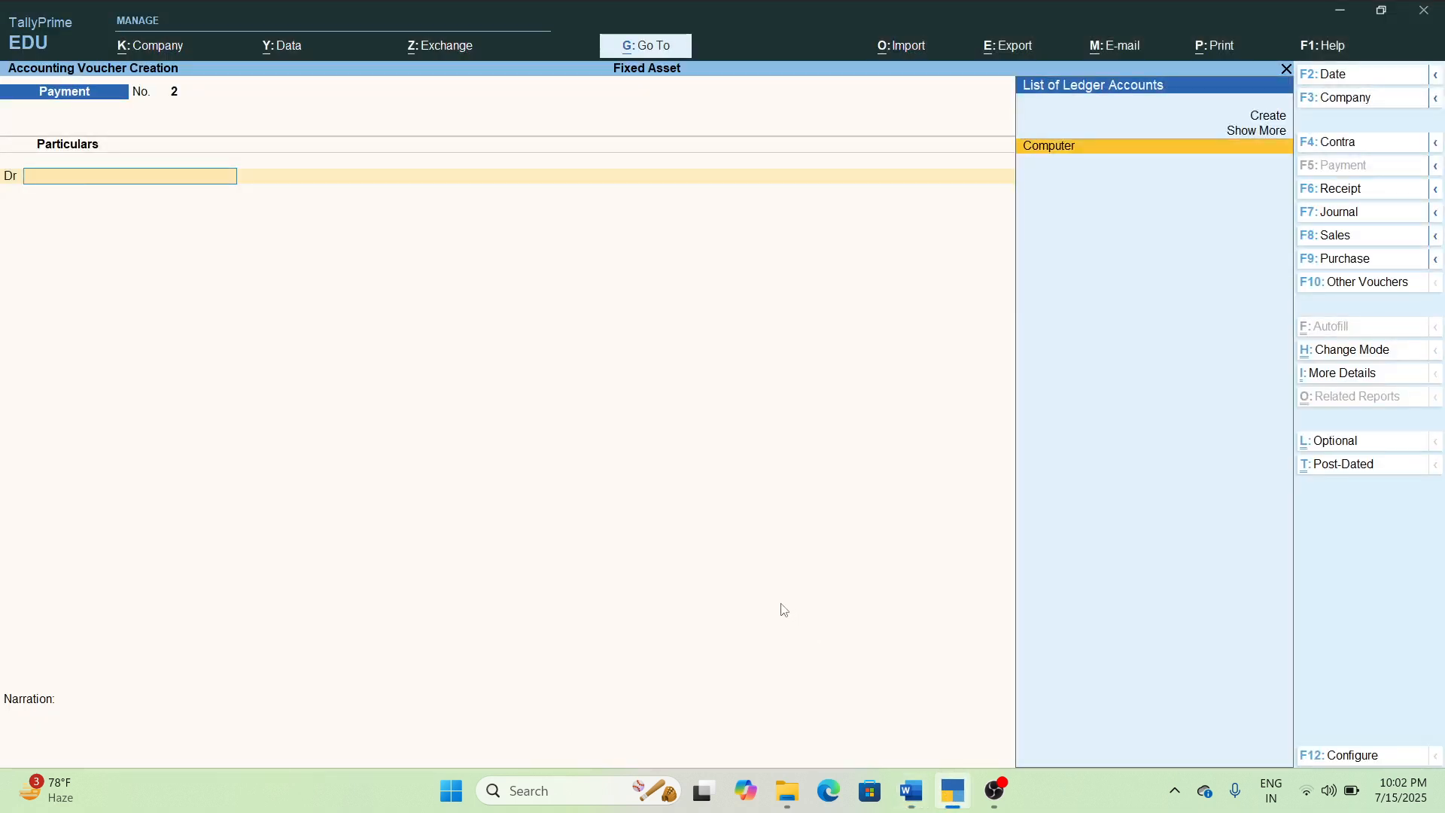
key(Escape)
key(Down)
key(Down)
key(Down)
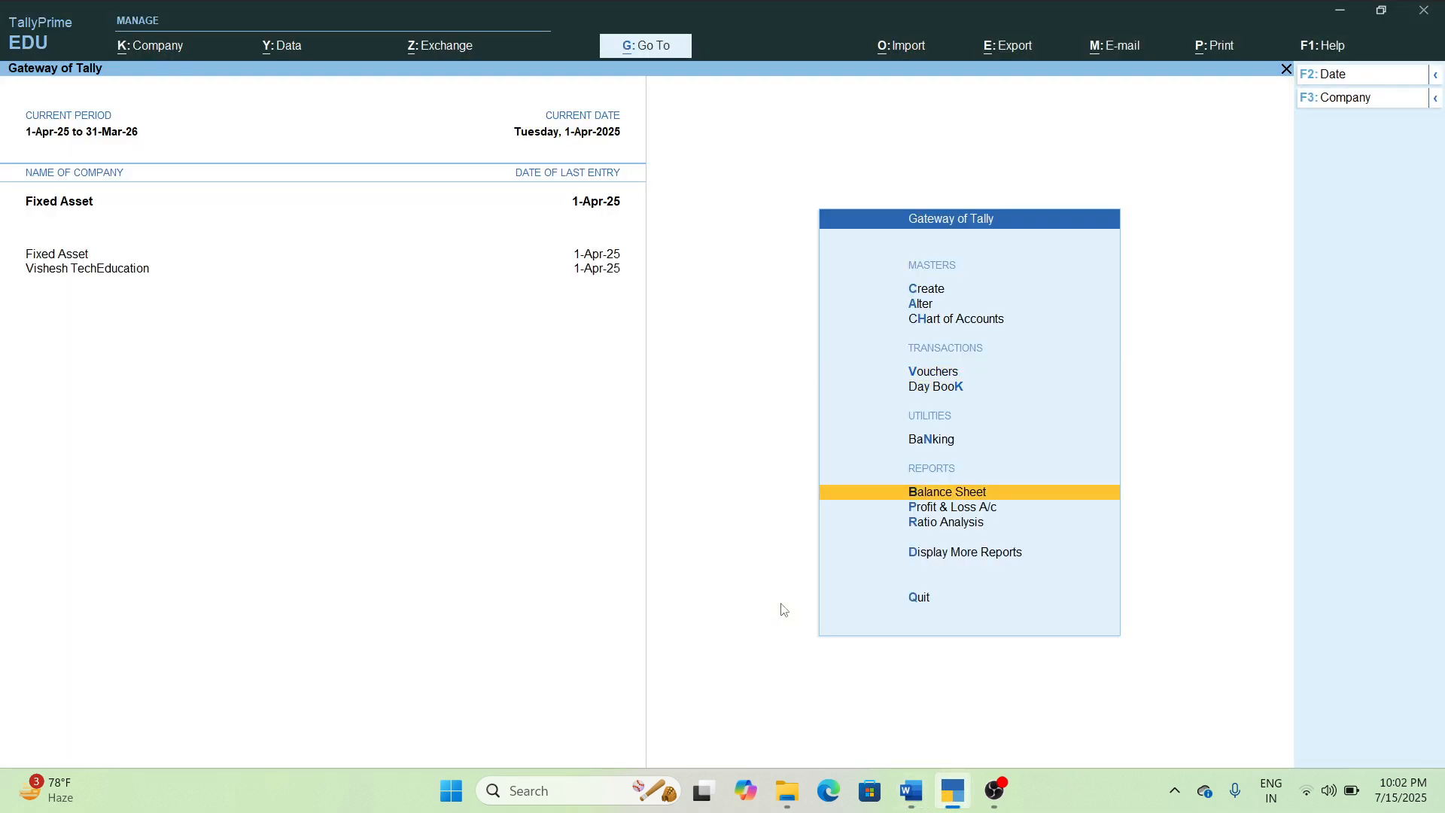
key(Return)
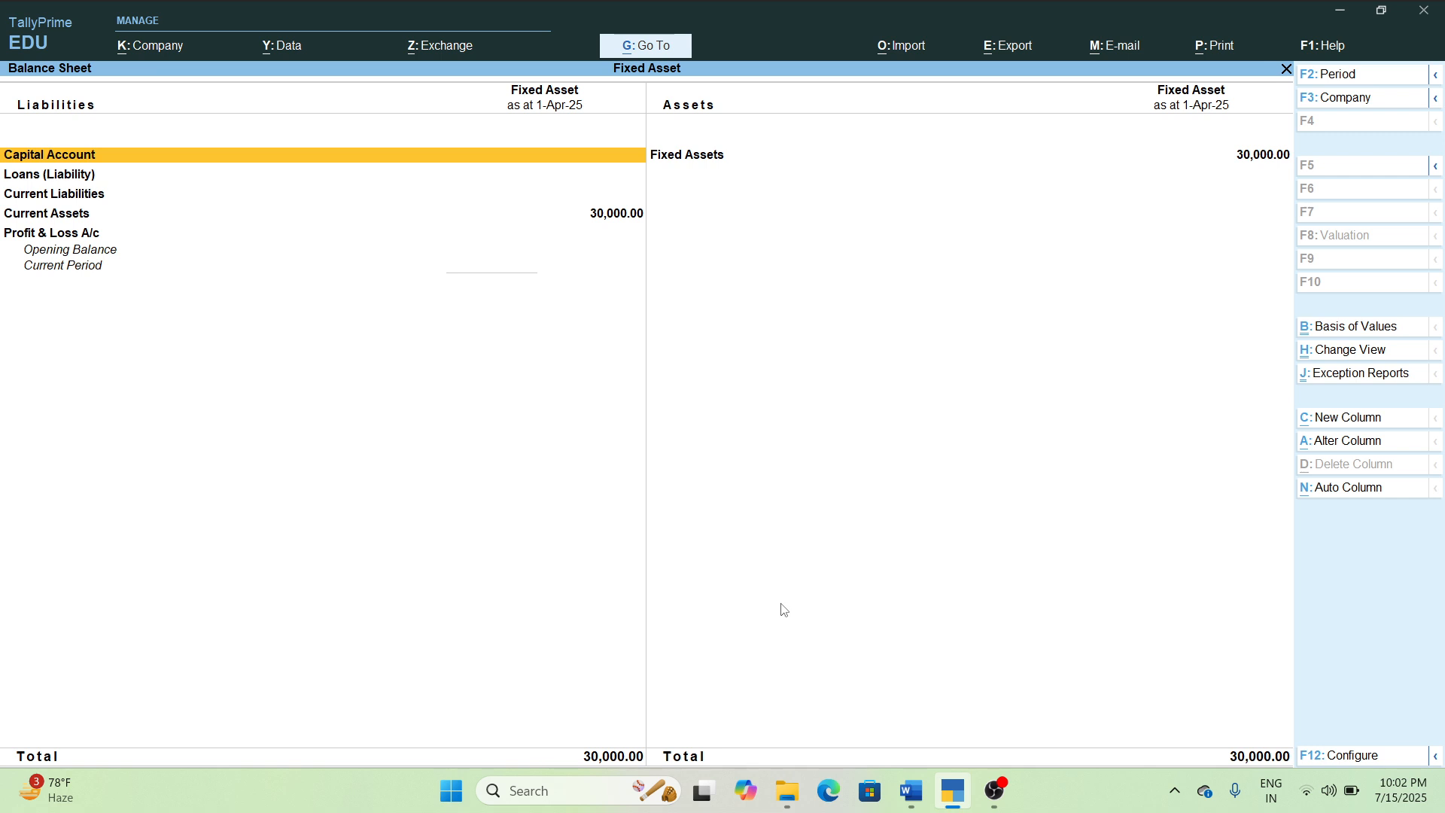
key(Right)
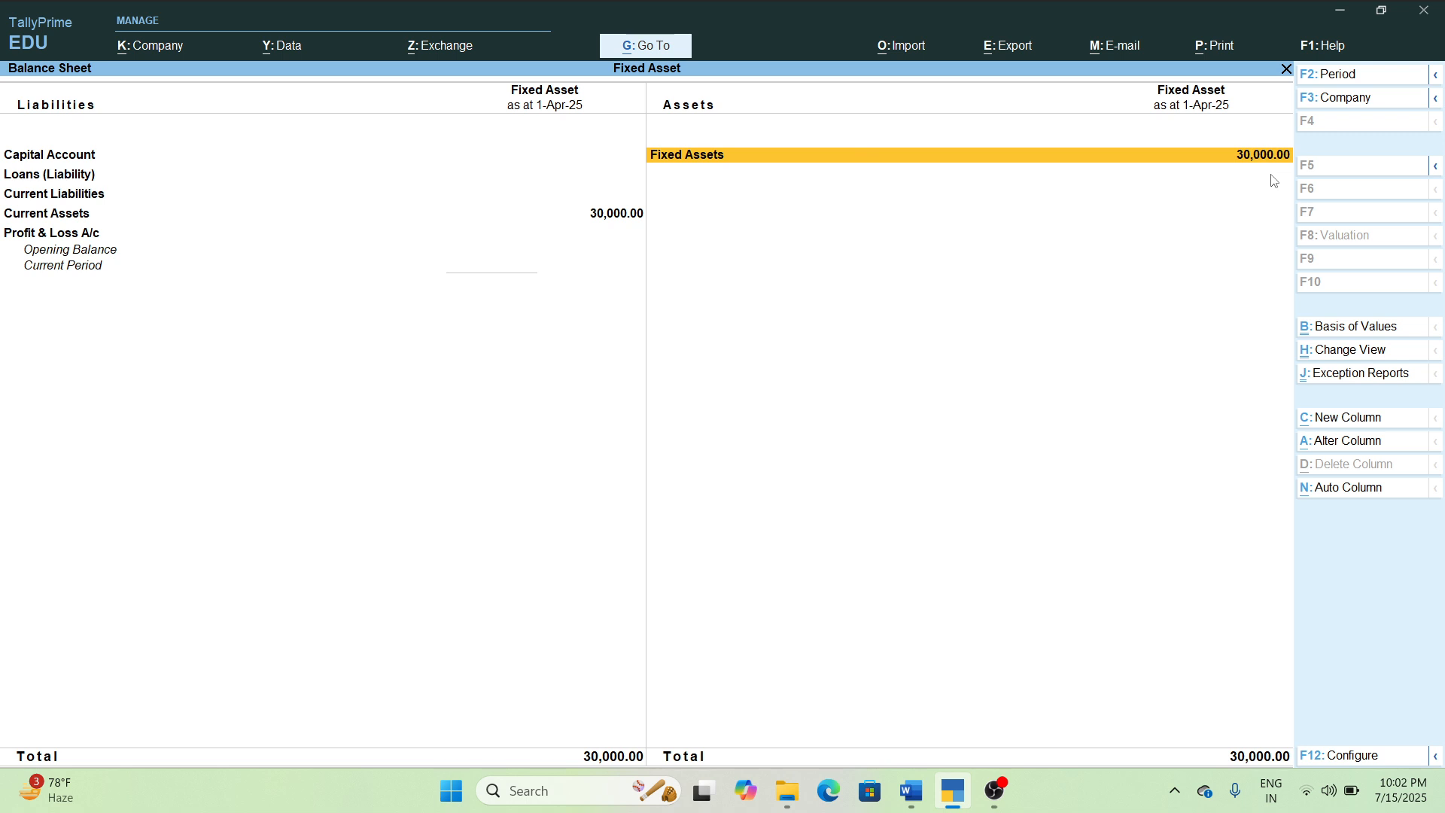
key(Escape)
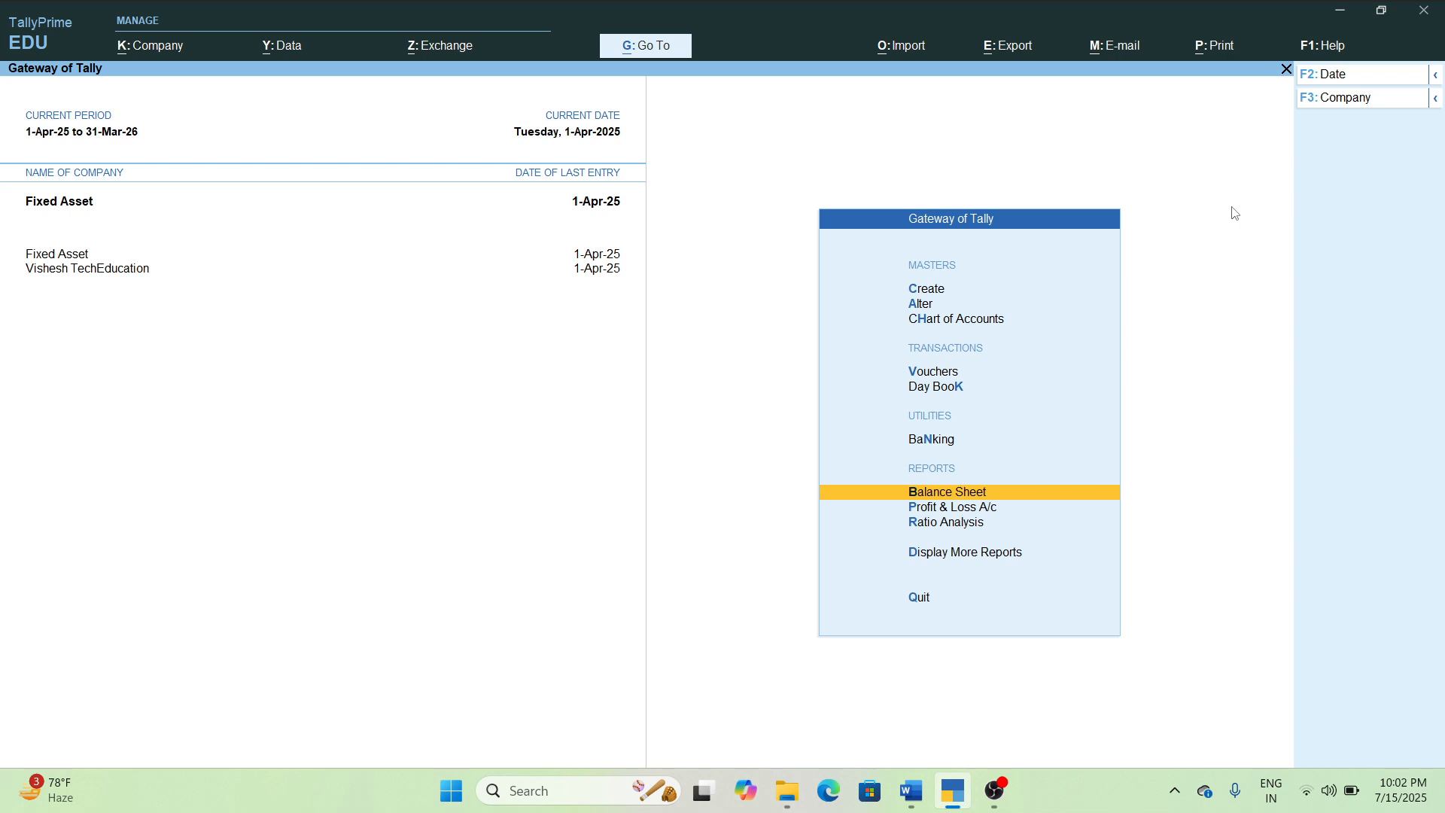
Change the company's current date to 31-10-2025.
key(Up)
key(Up)
key(Up)
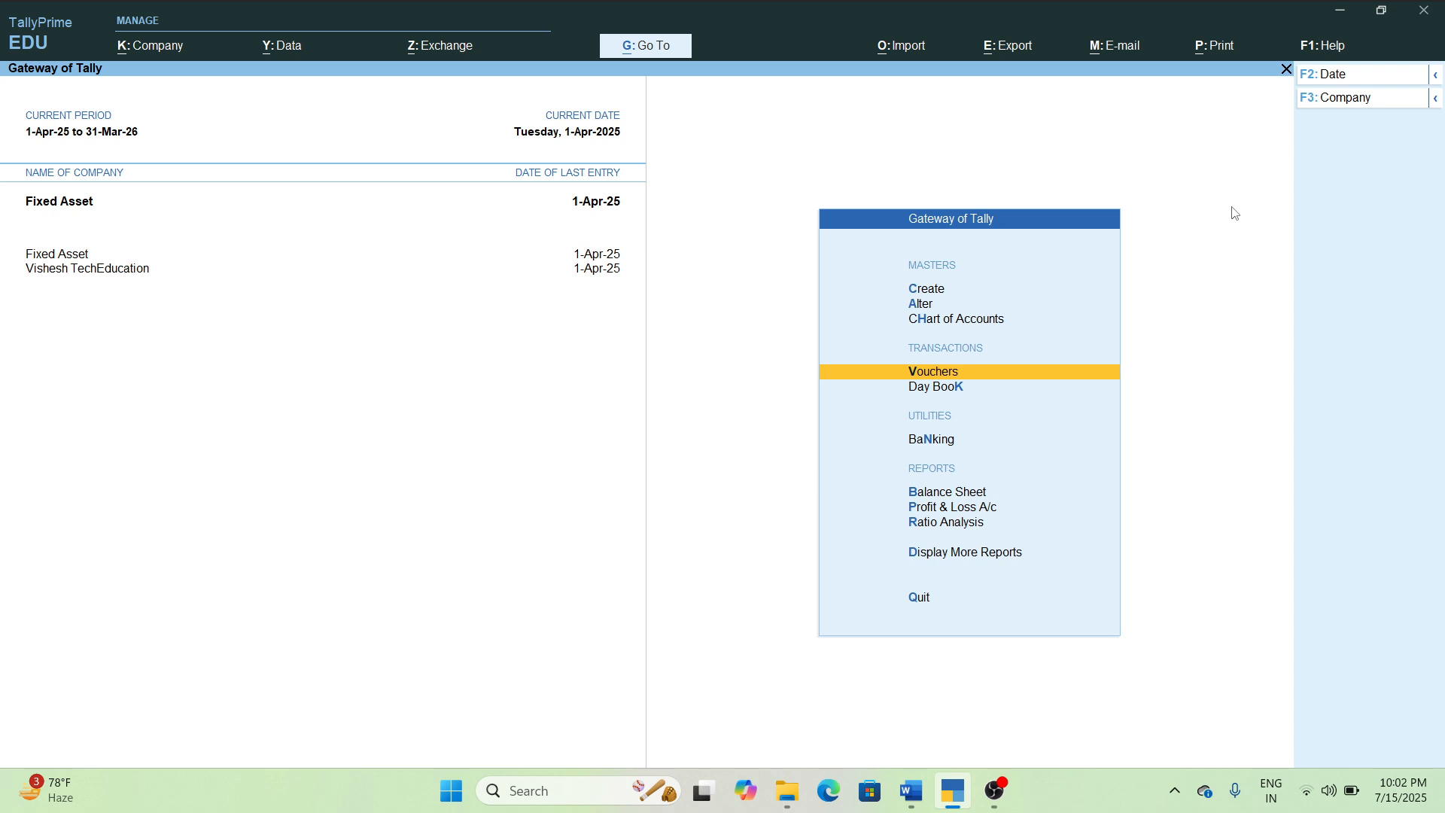
key(F2)
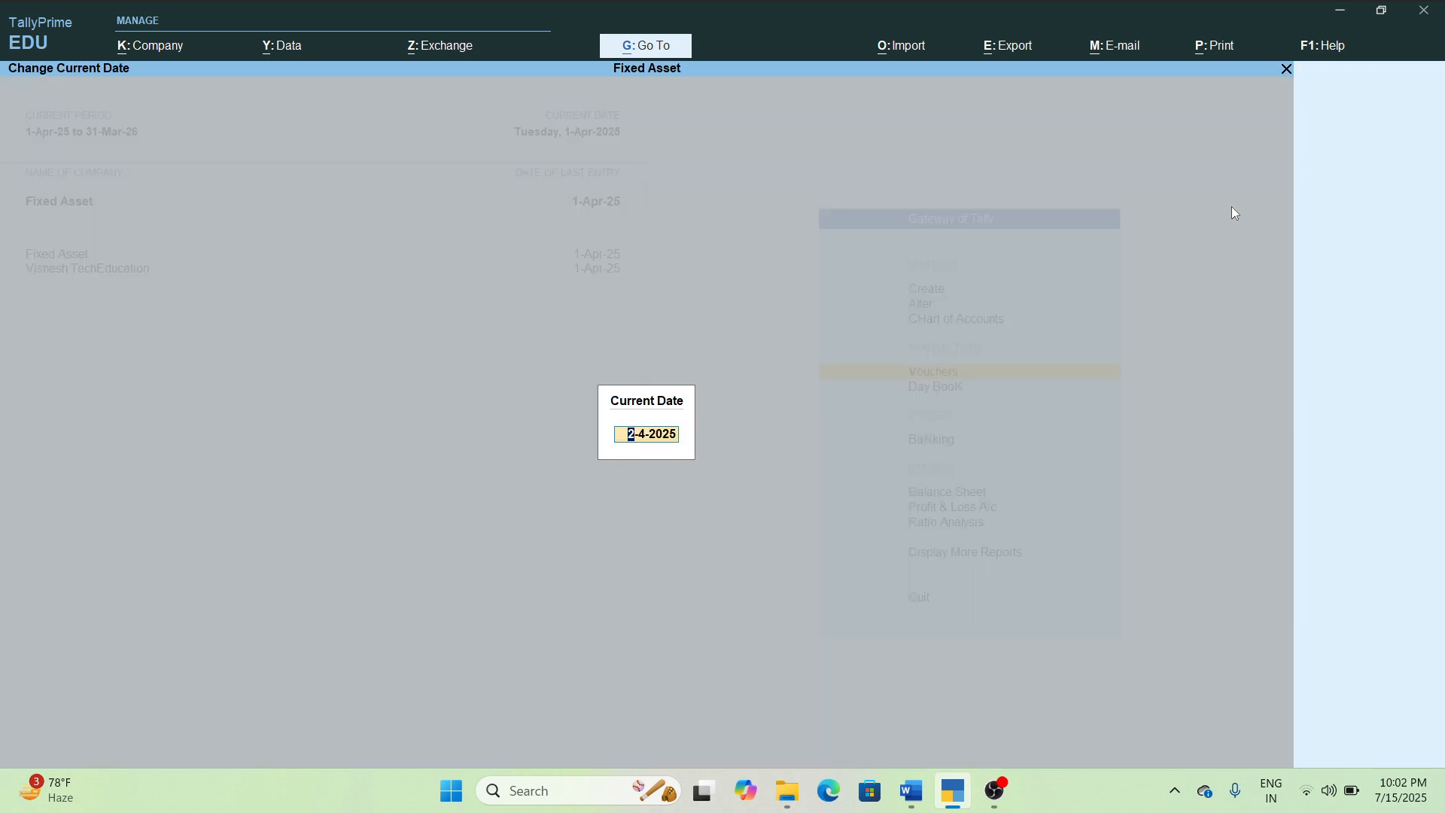
text(31-10-2025)
key(Return)
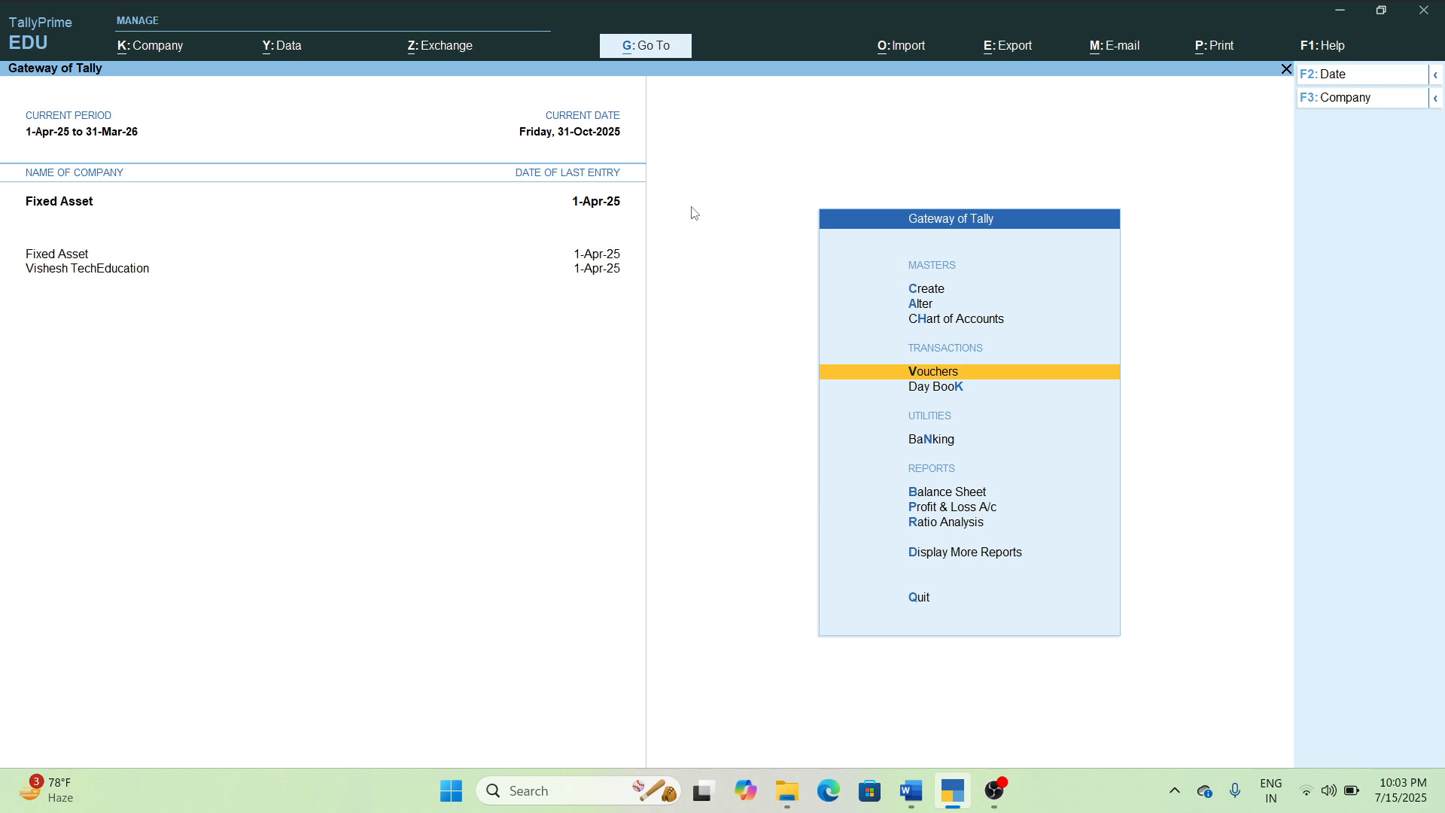
Start a journal voucher and begin a new debit ledger named Depriciation.
key(Return)
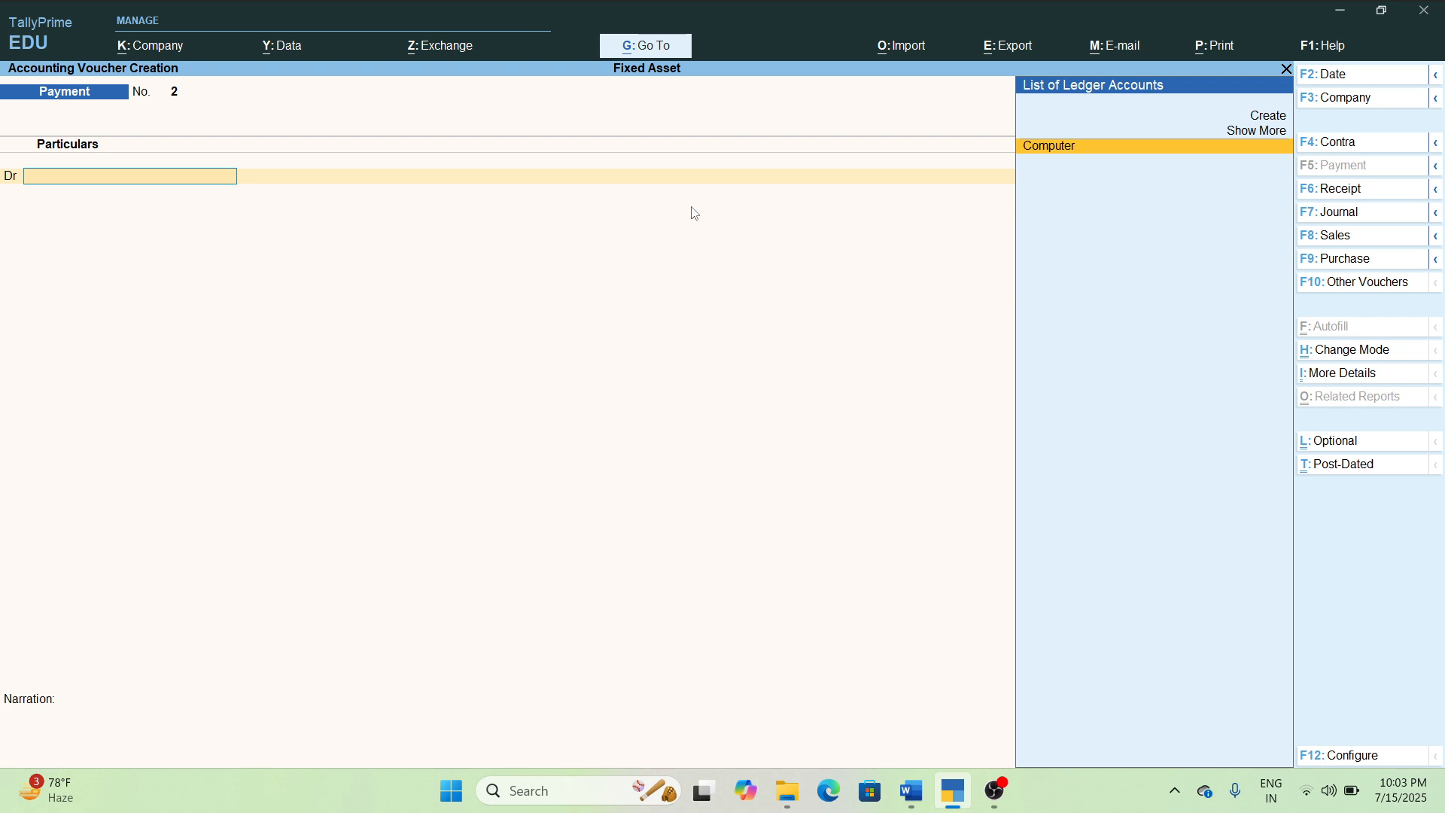
key(F7)
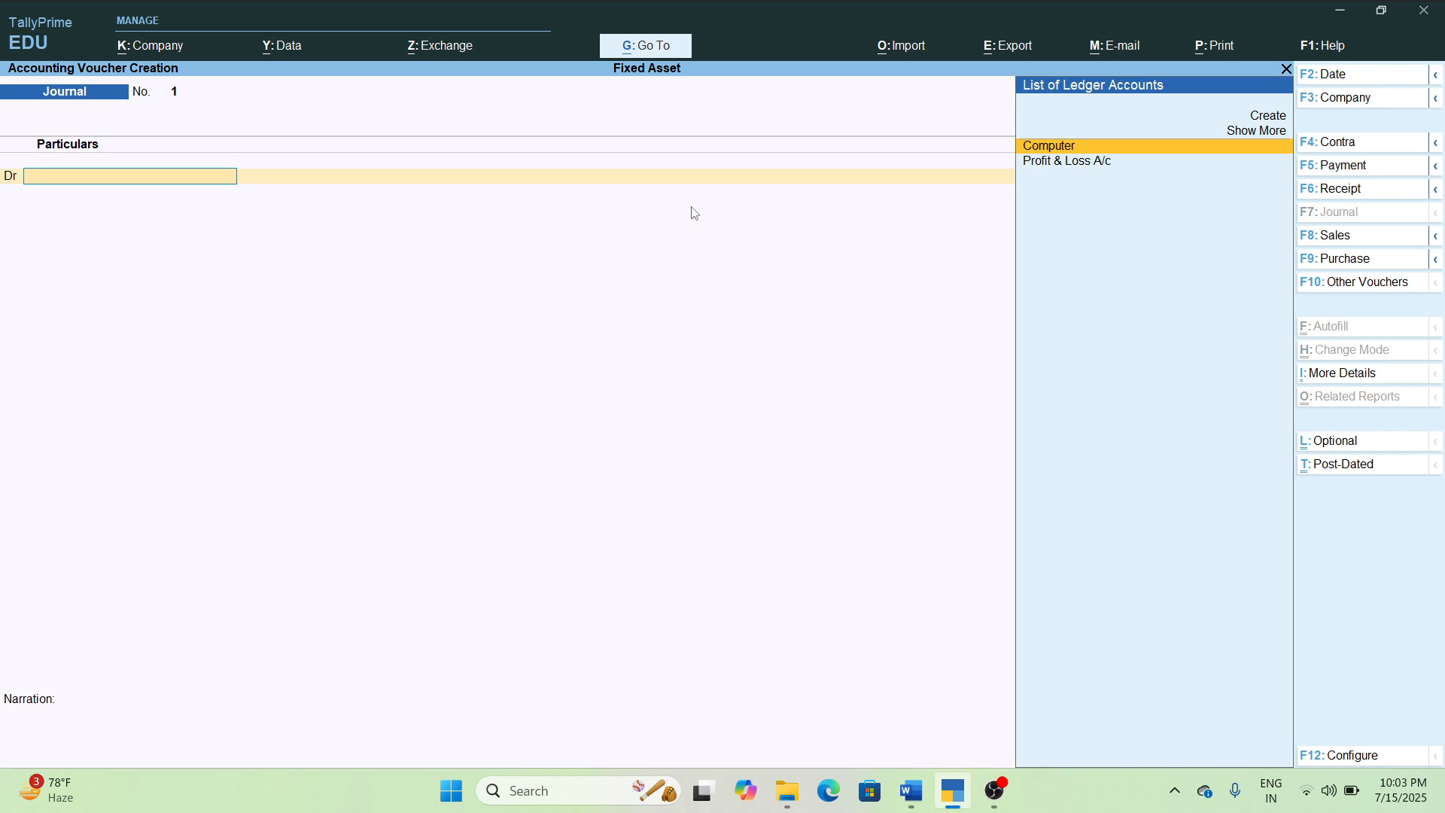
key(Up)
key(Up)
key(Return)
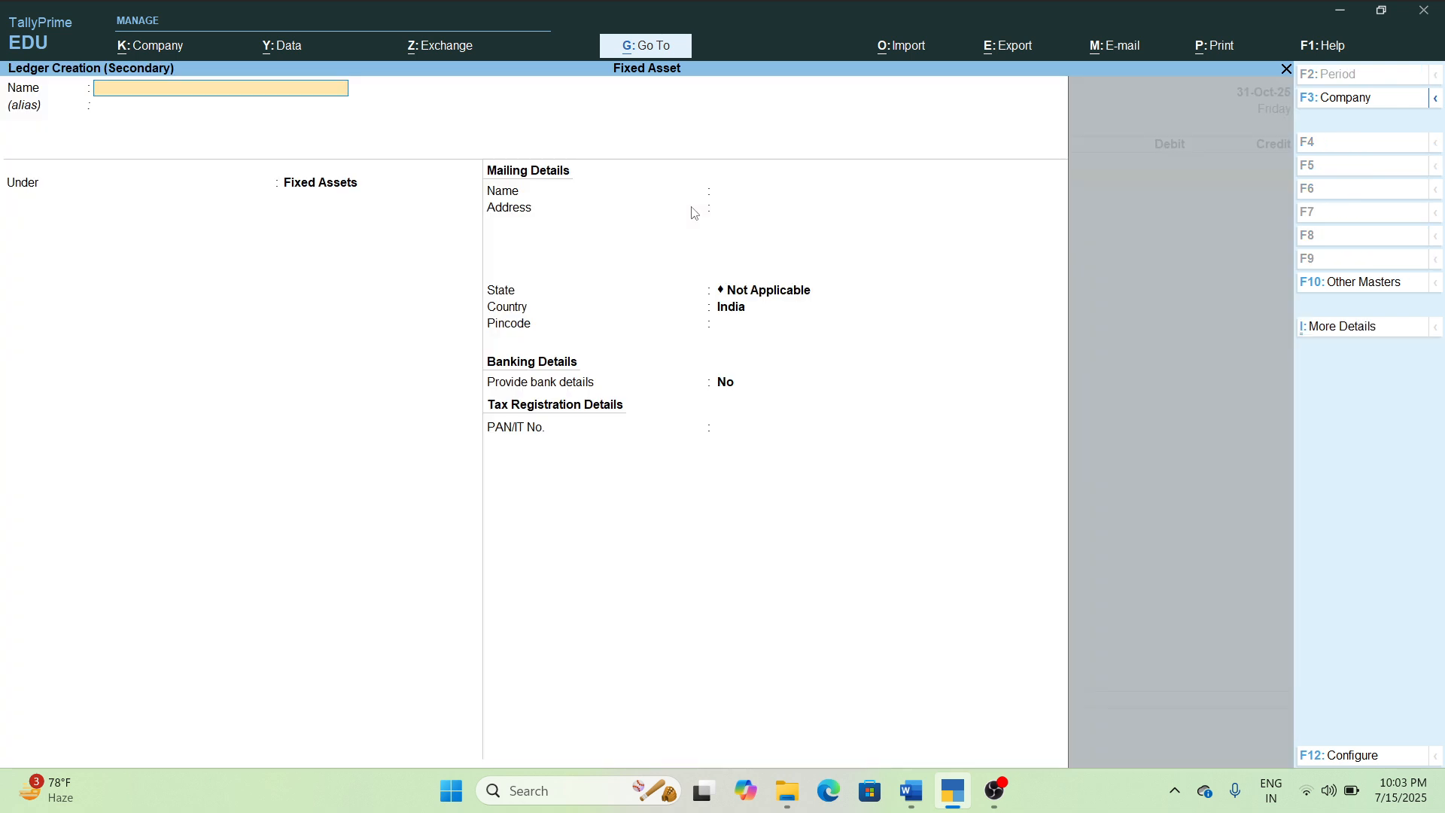
text(Depre)
key(BackSpace)
text(iciation)
key(Return)
key(Return)
Assign the Depriciation ledger to the Indirect Expenses group and save it.
text(i)
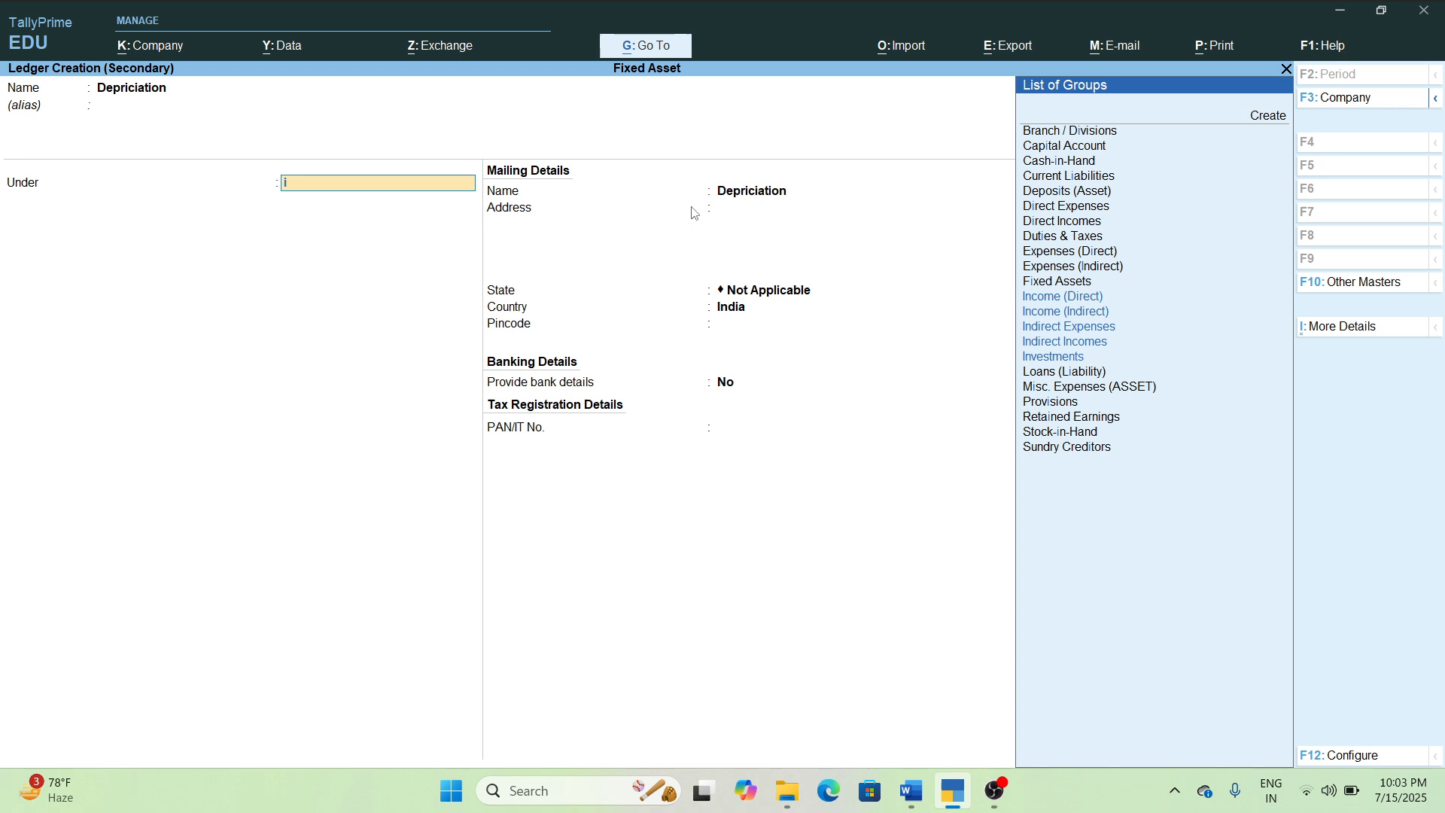
text(n)
key(Down)
key(Down)
key(Down)
key(Down)
key(Down)
key(Down)
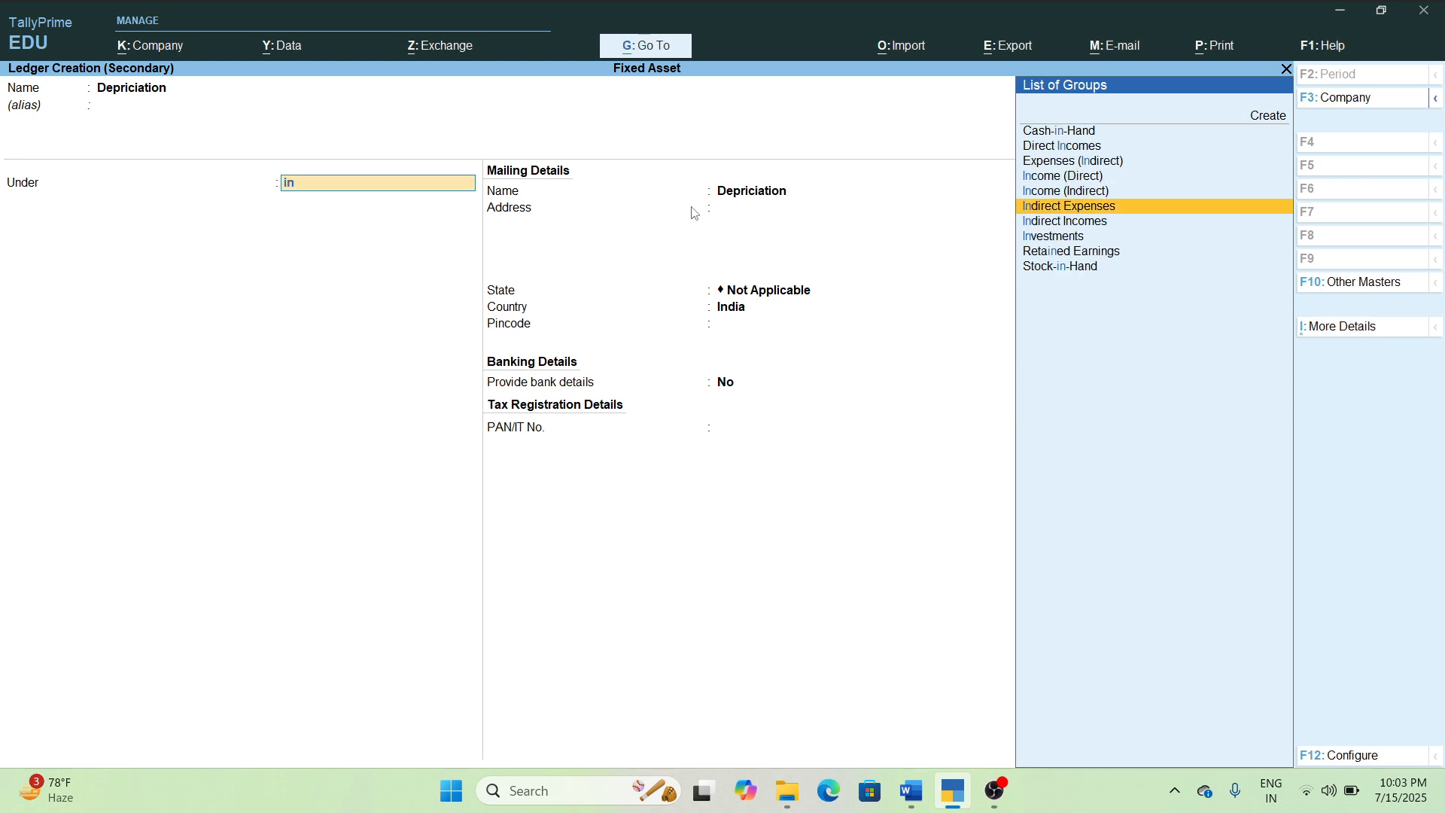
key(Return)
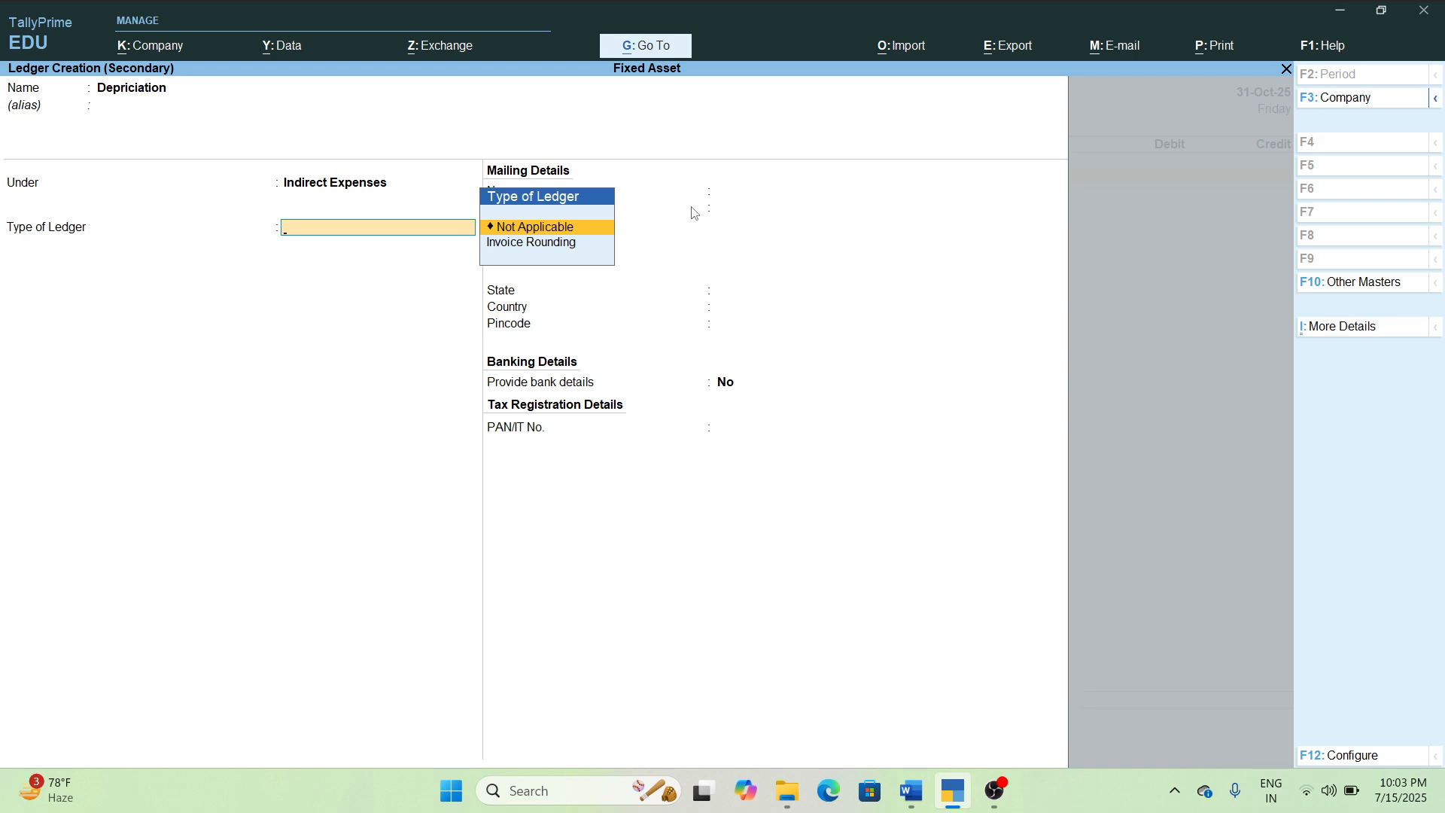
key(ctrl+a)
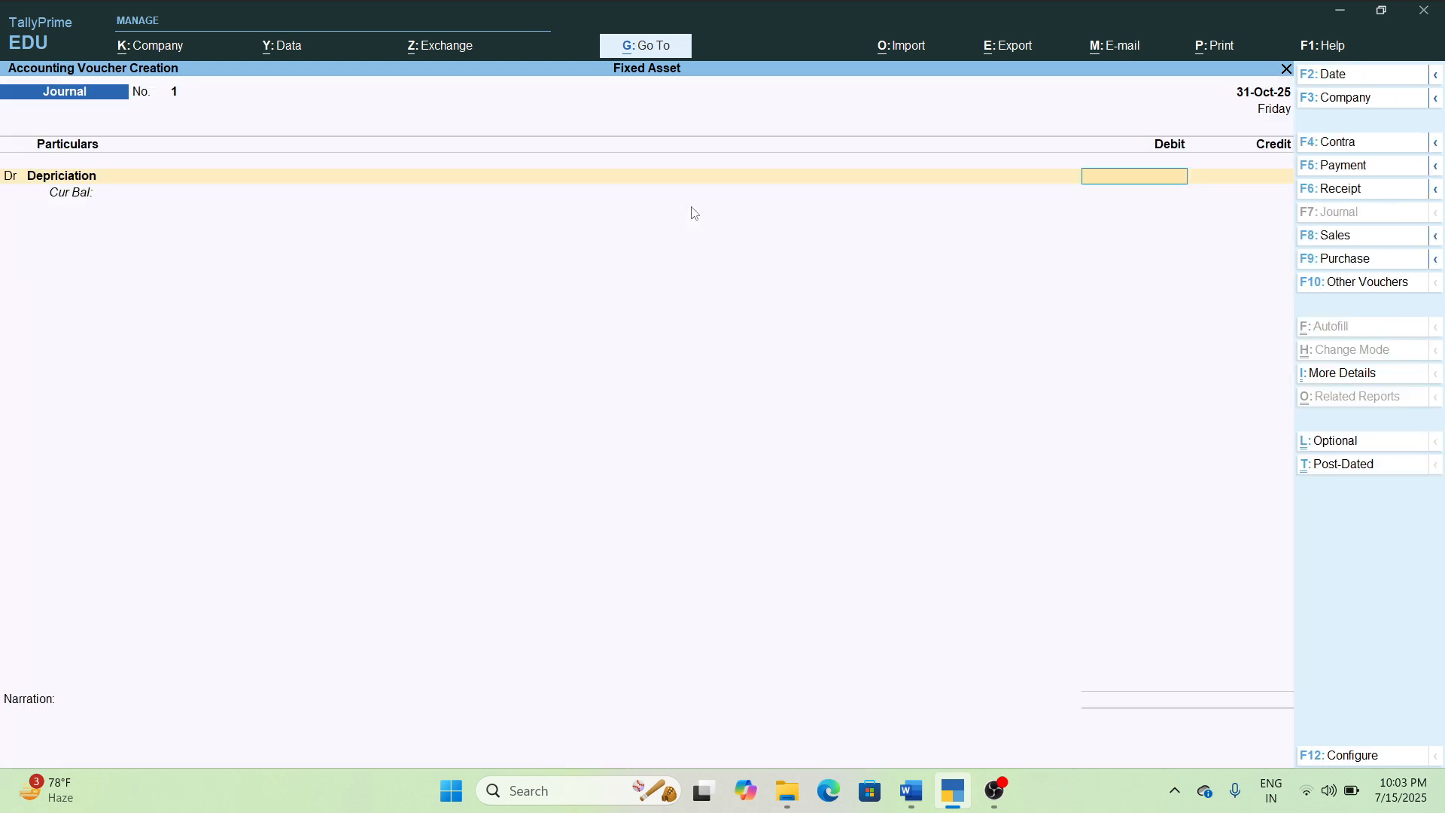
Debit Depriciation with 3000, credit Computer for the same amount, and save the journal voucher.
text(3000)
key(Return)
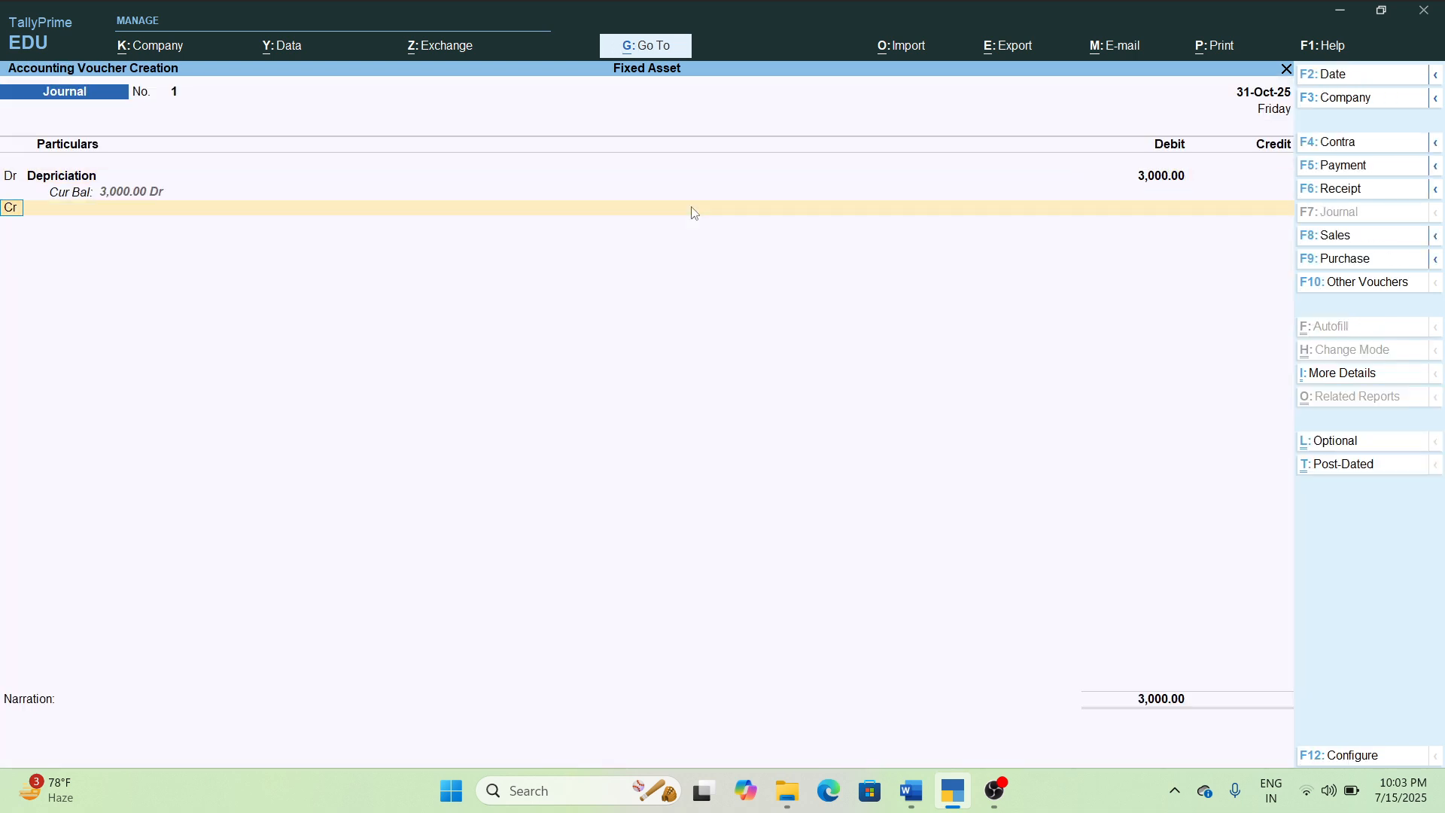
key(Return)
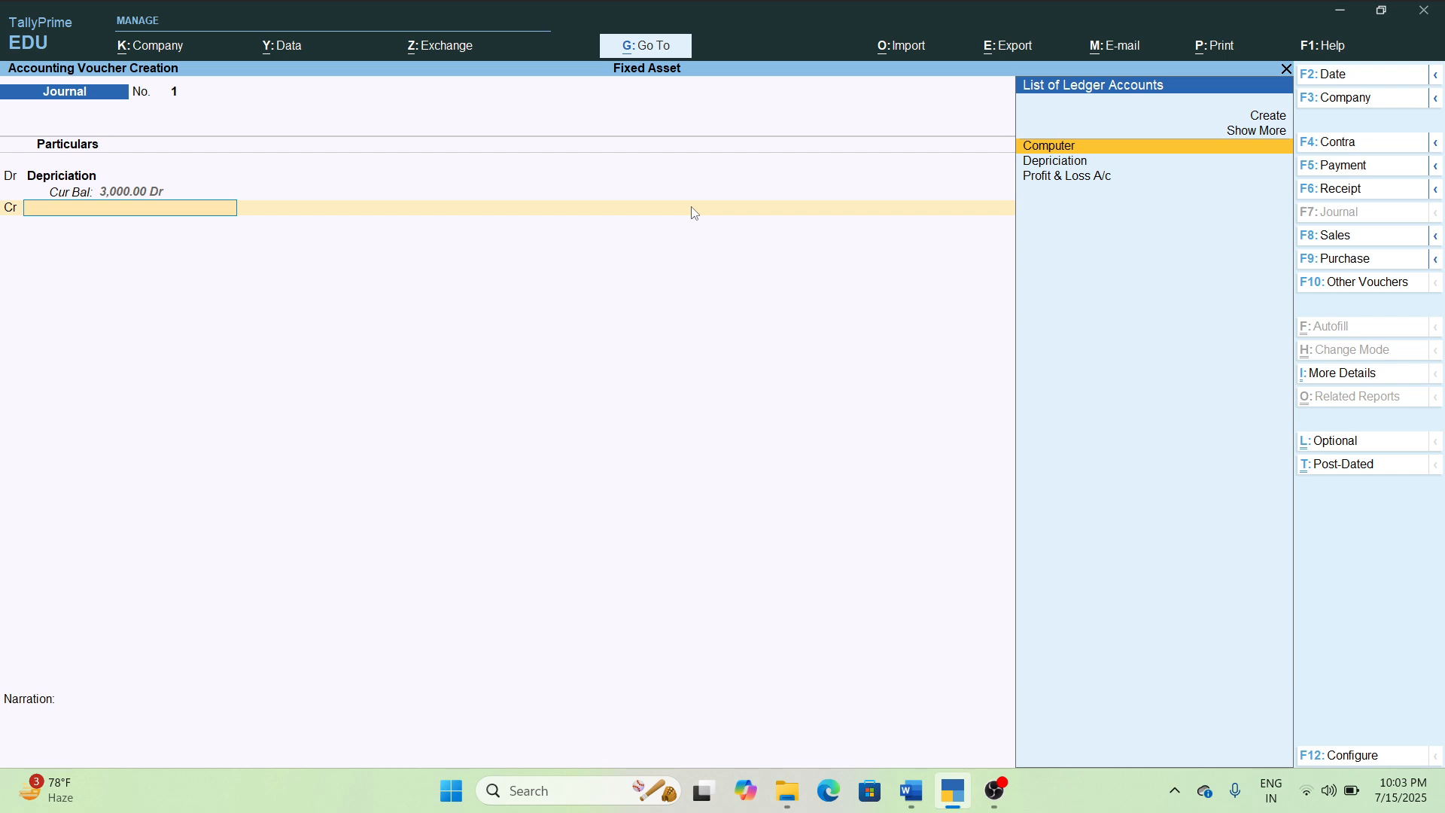
key(Return)
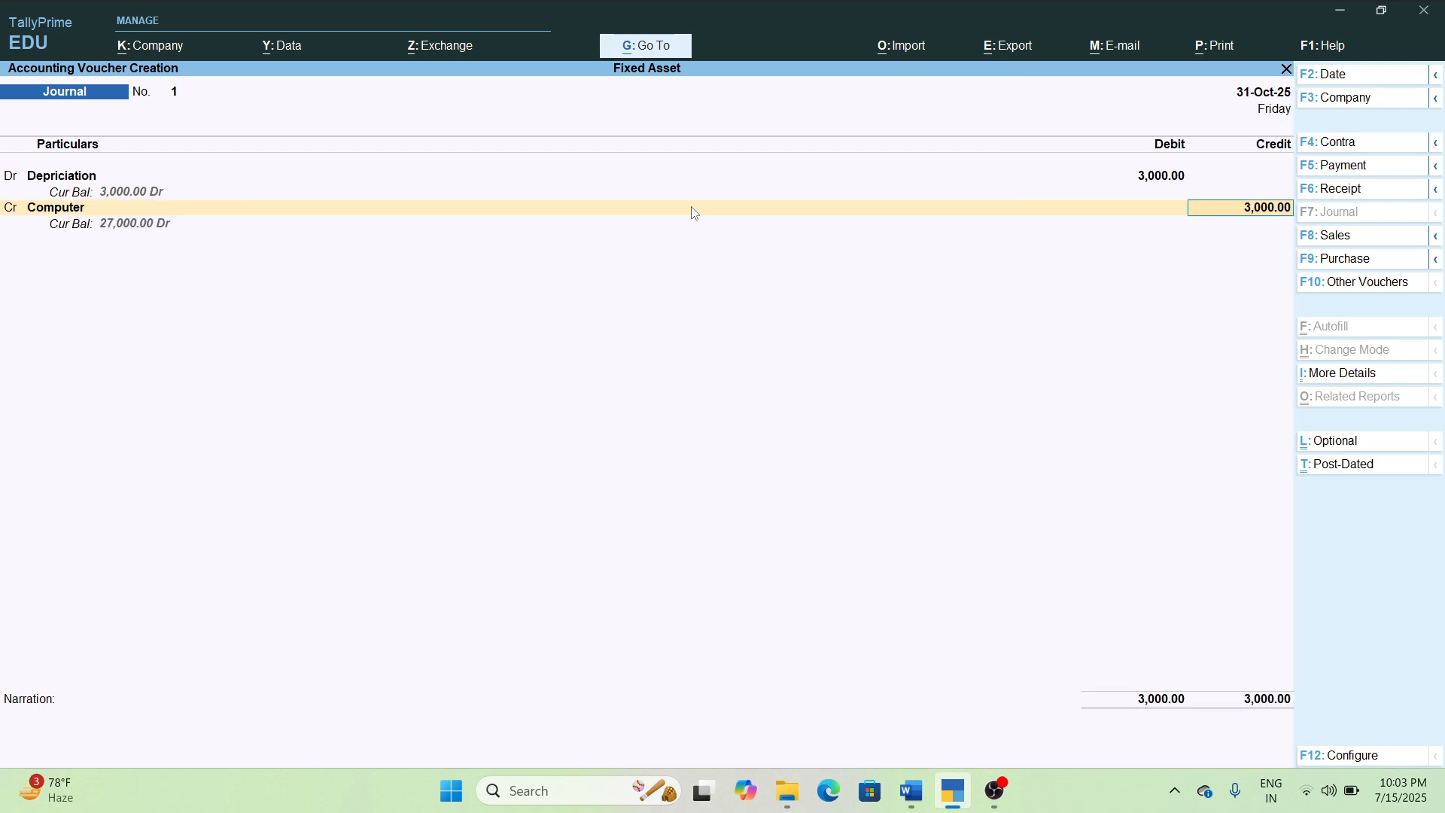
key(ctrl)
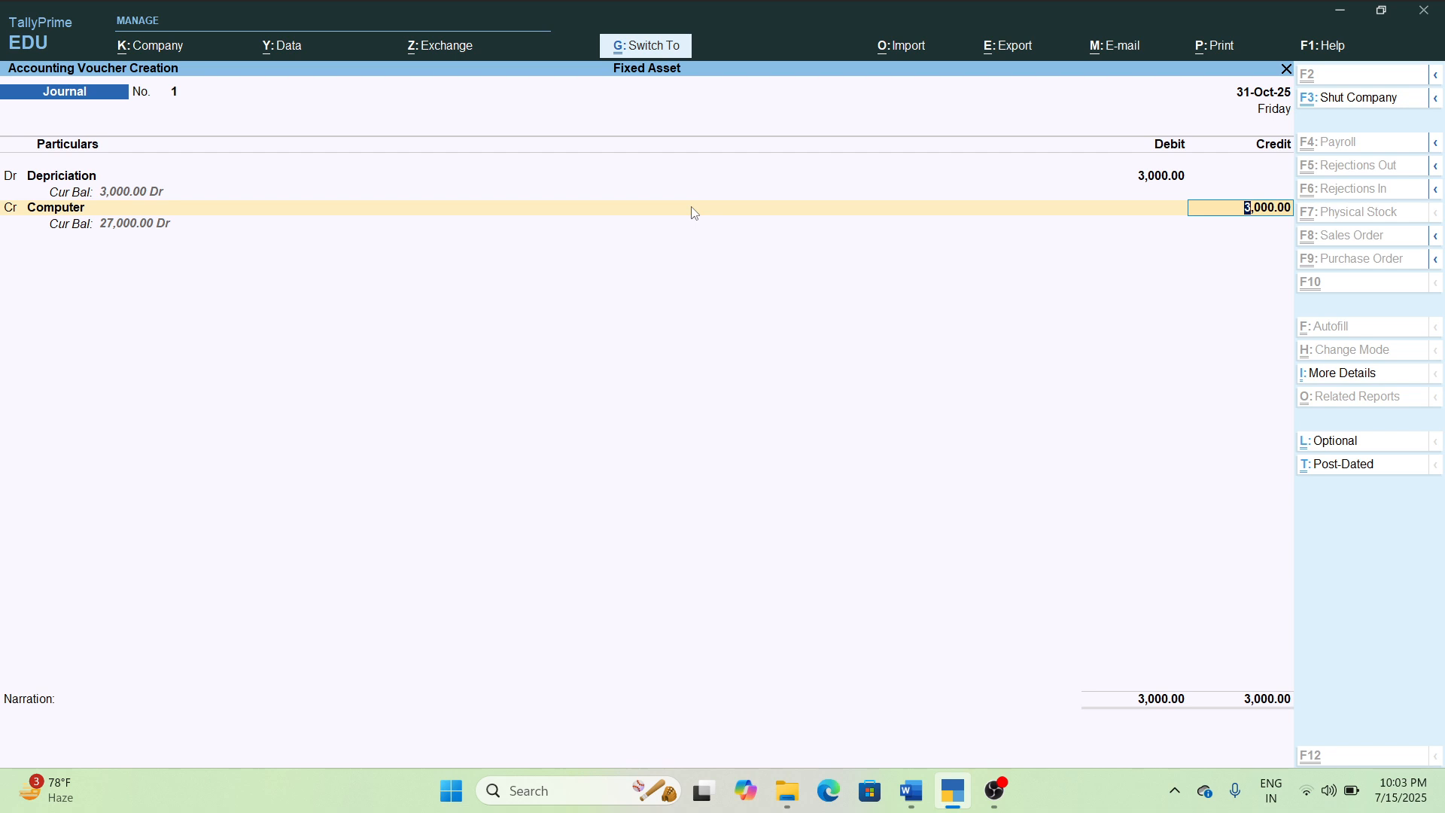
key(ctrl+a)
key(Escape)
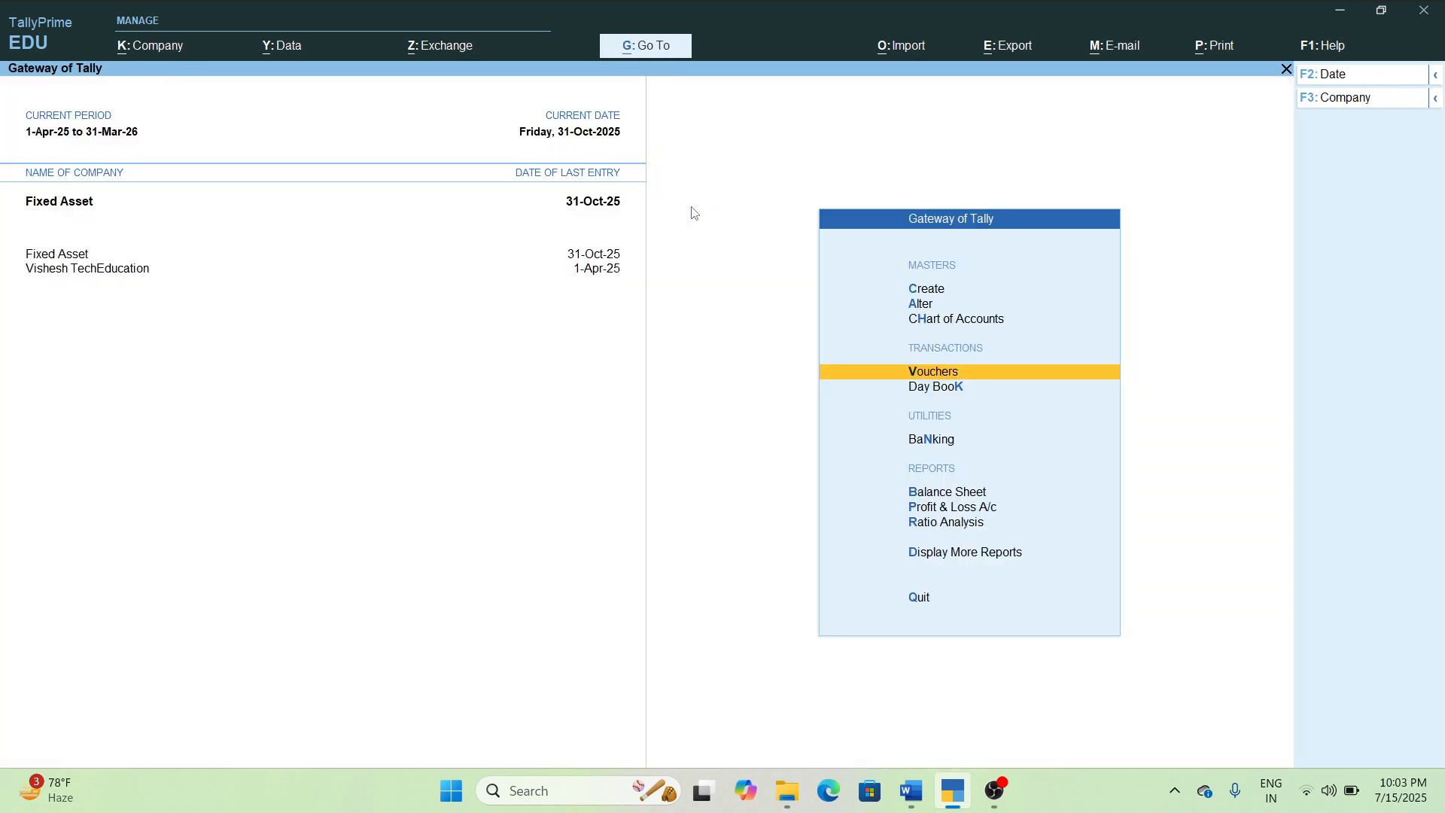
Examine the balance sheet for the effect of the depreciation entry on fixed assets.
key(Down)
key(Down)
key(Down)
key(Return)
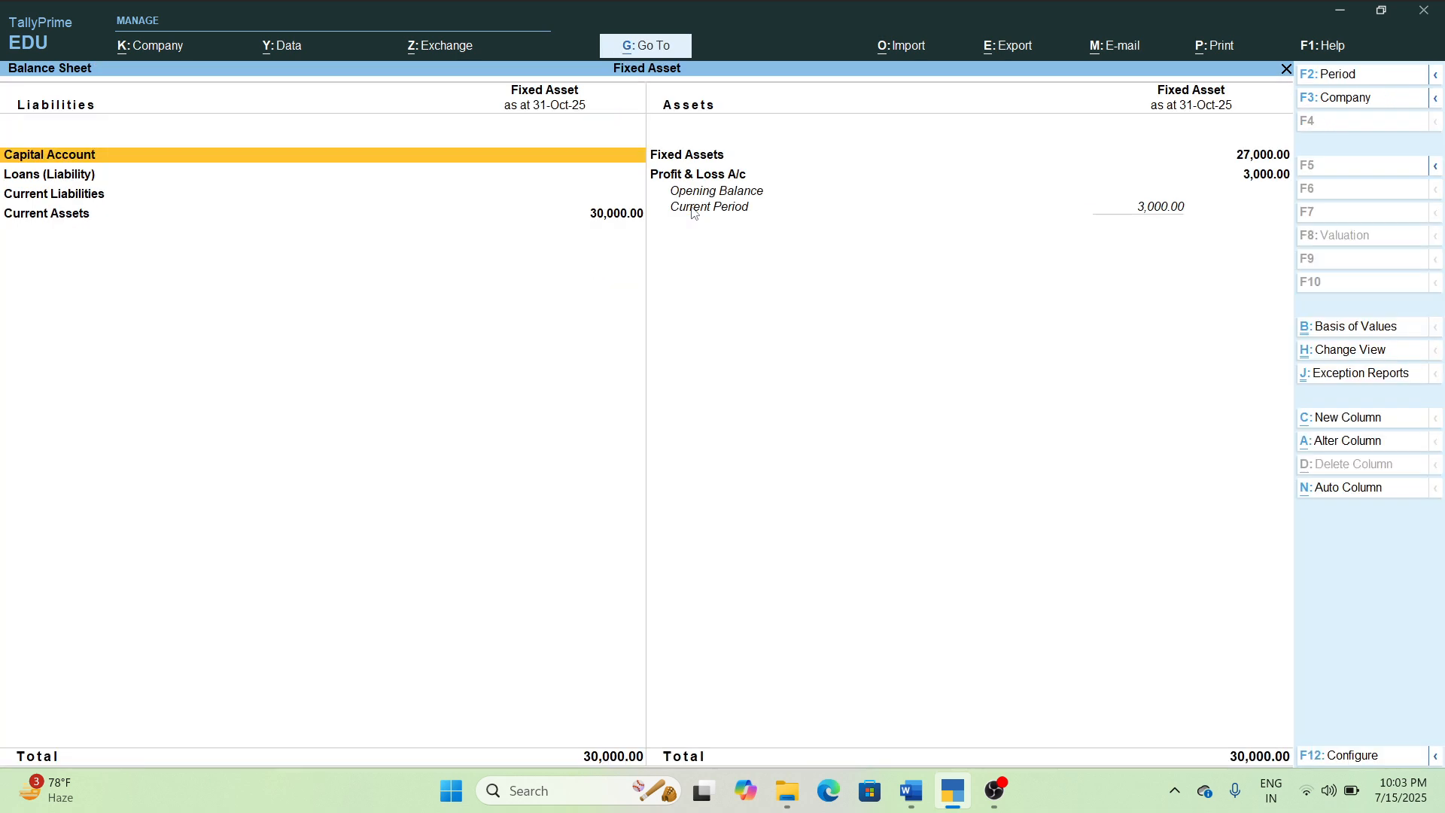
Review the Fixed Assets line in the balance sheet and read the computer's sale details in the Word document.
click(718, 161)
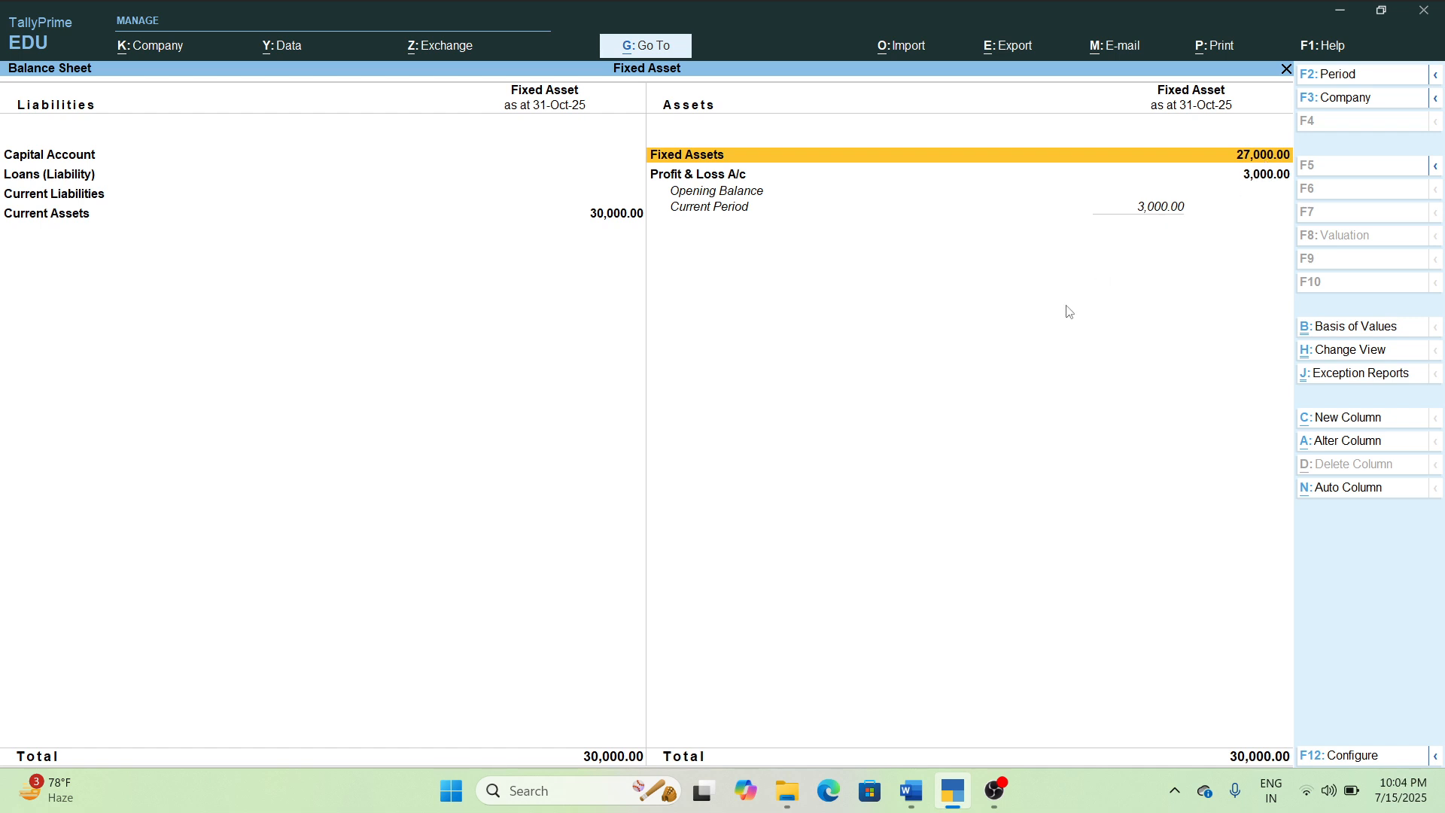
key(Left)
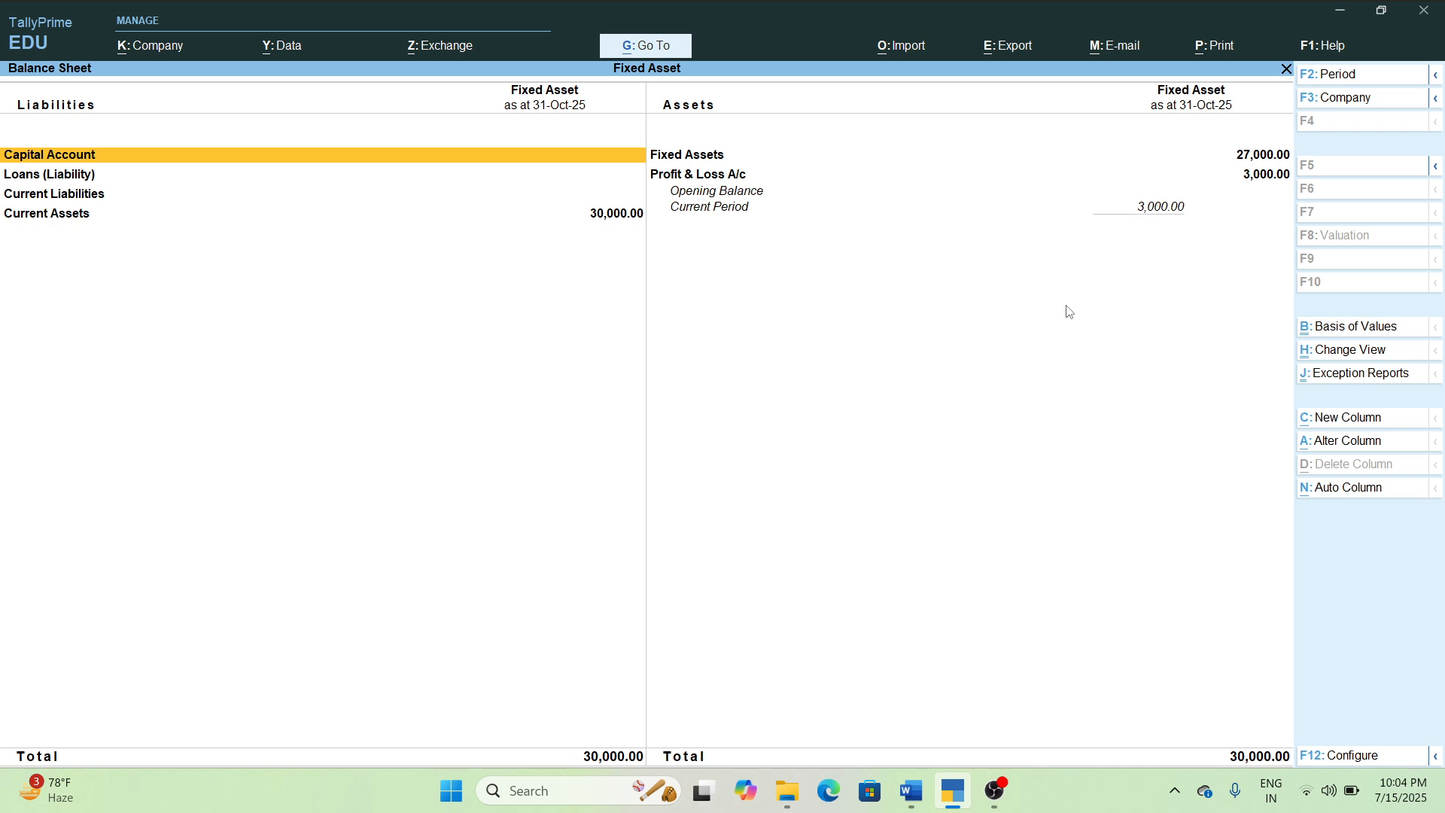
key(Escape)
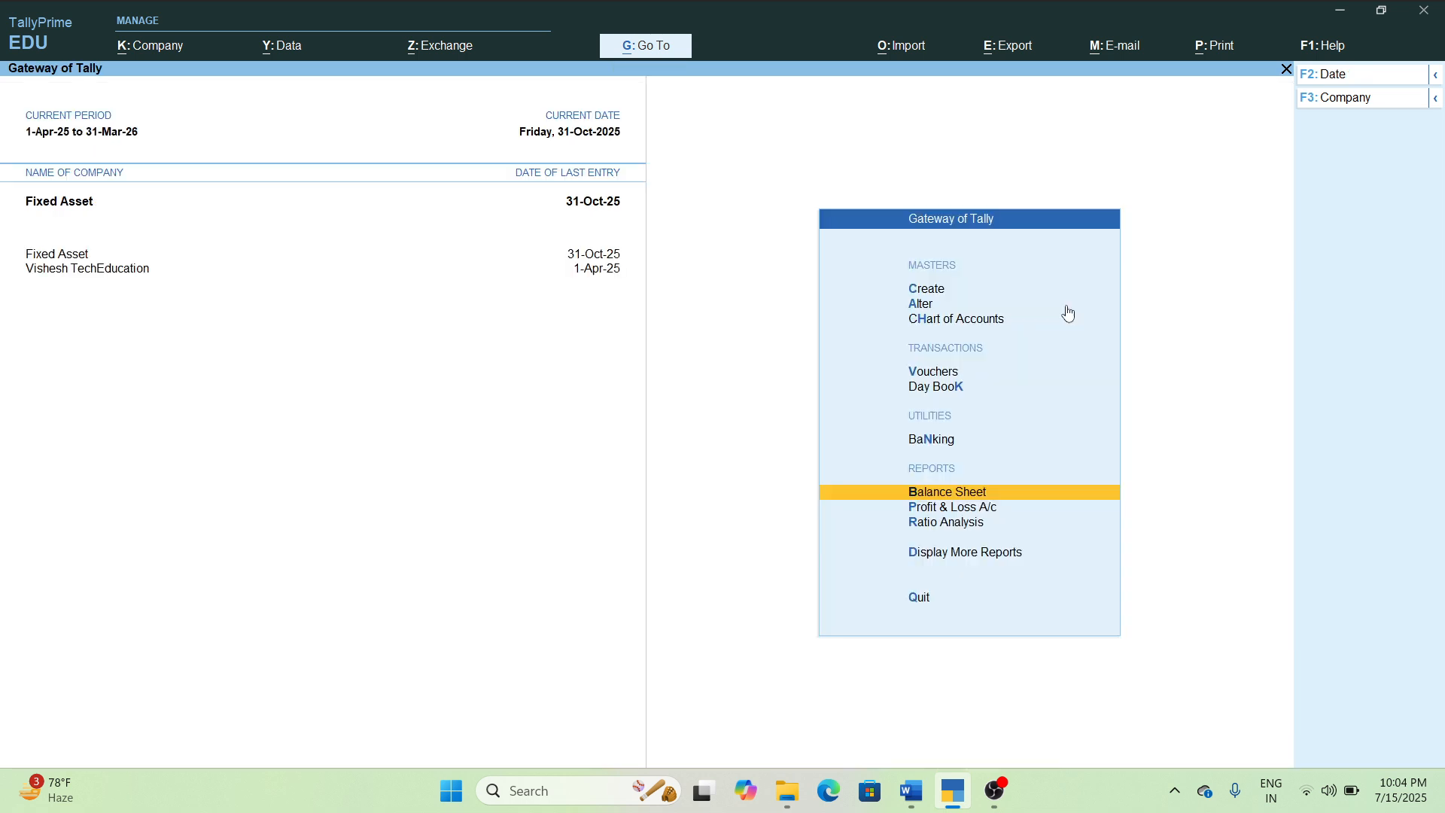
click(911, 792)
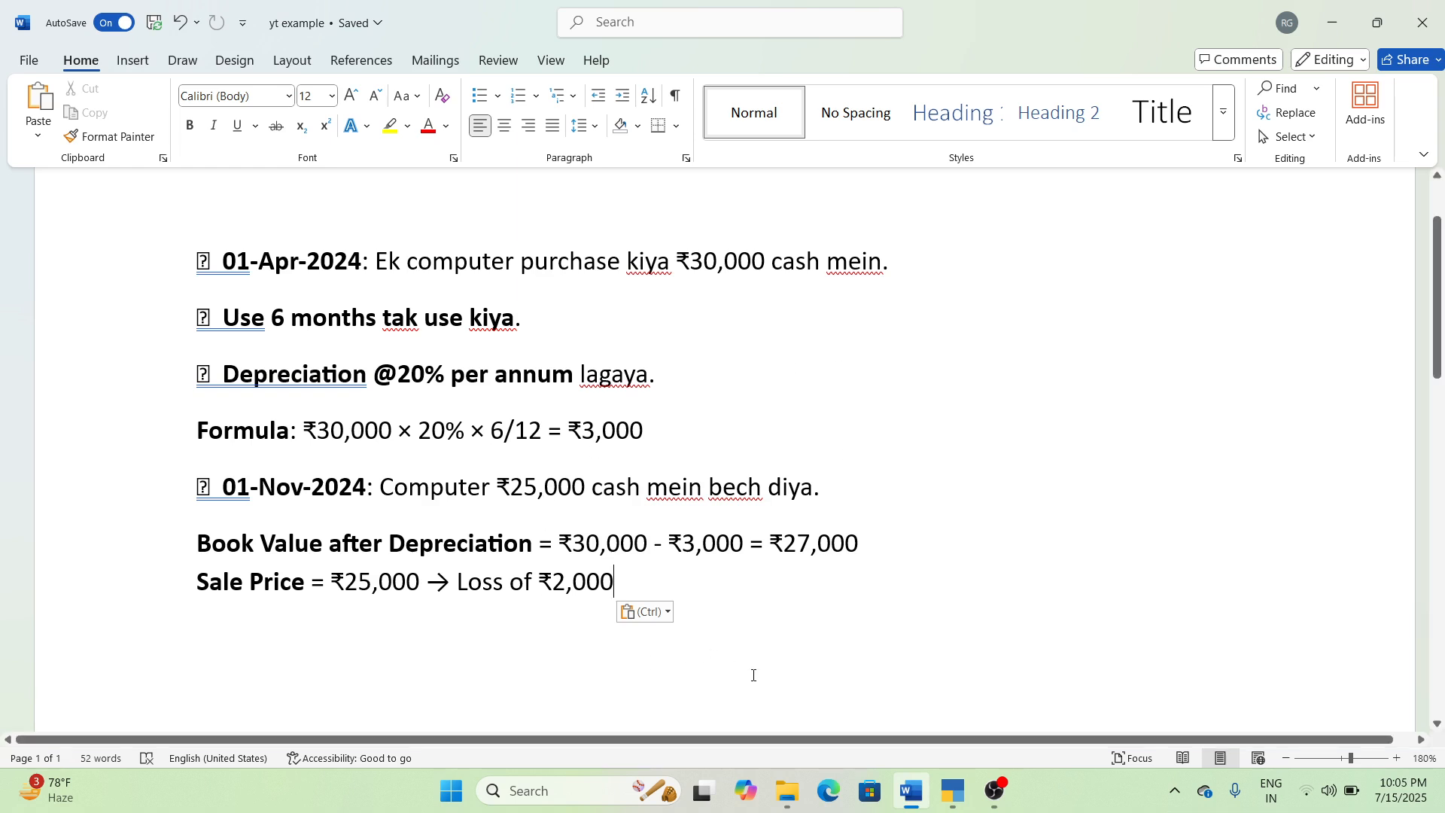
Switch back to TallyPrime, start a receipt voucher and credit Computer with 27000.
click(953, 790)
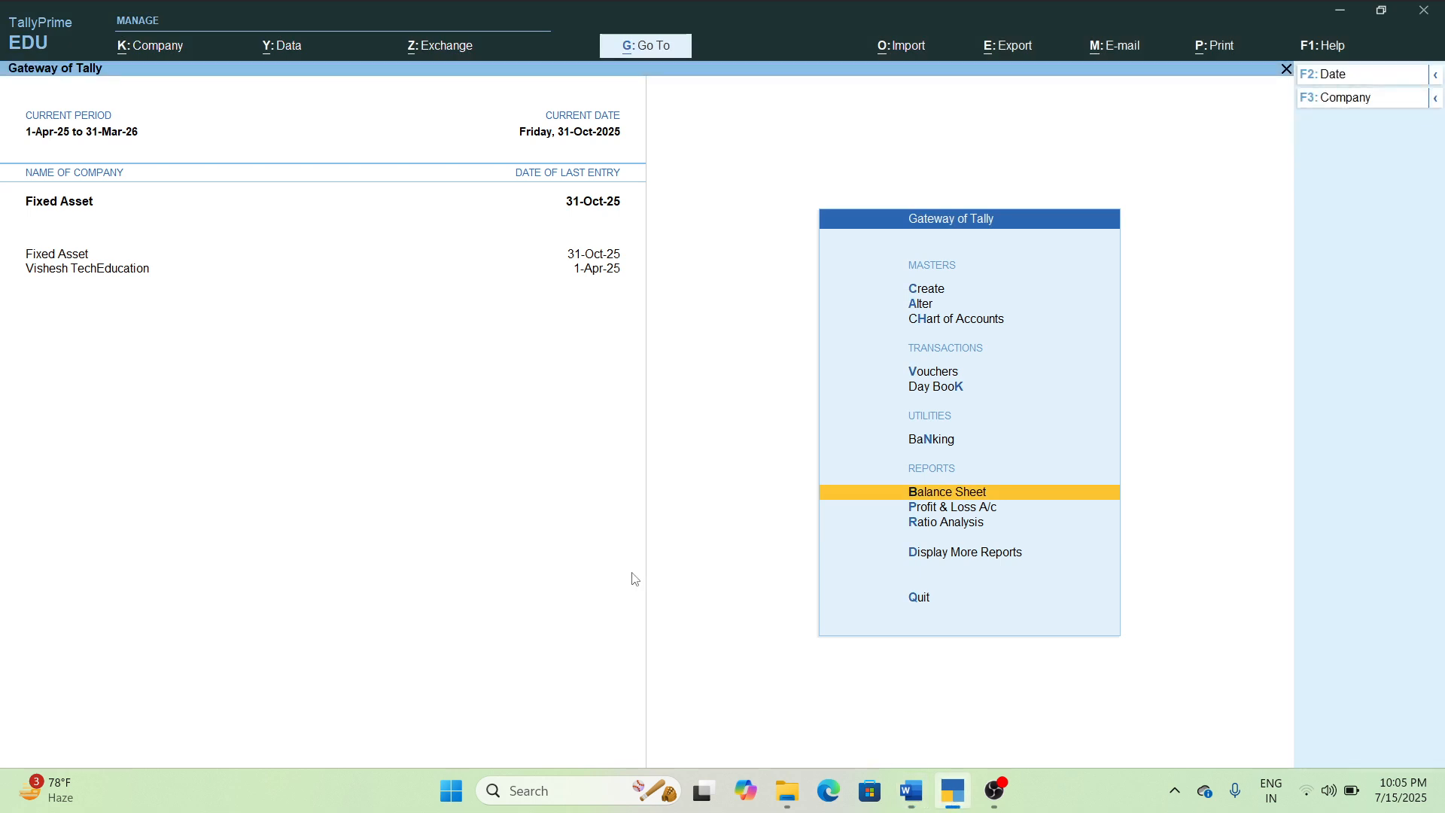
key(Up)
key(Up)
key(Up)
key(Return)
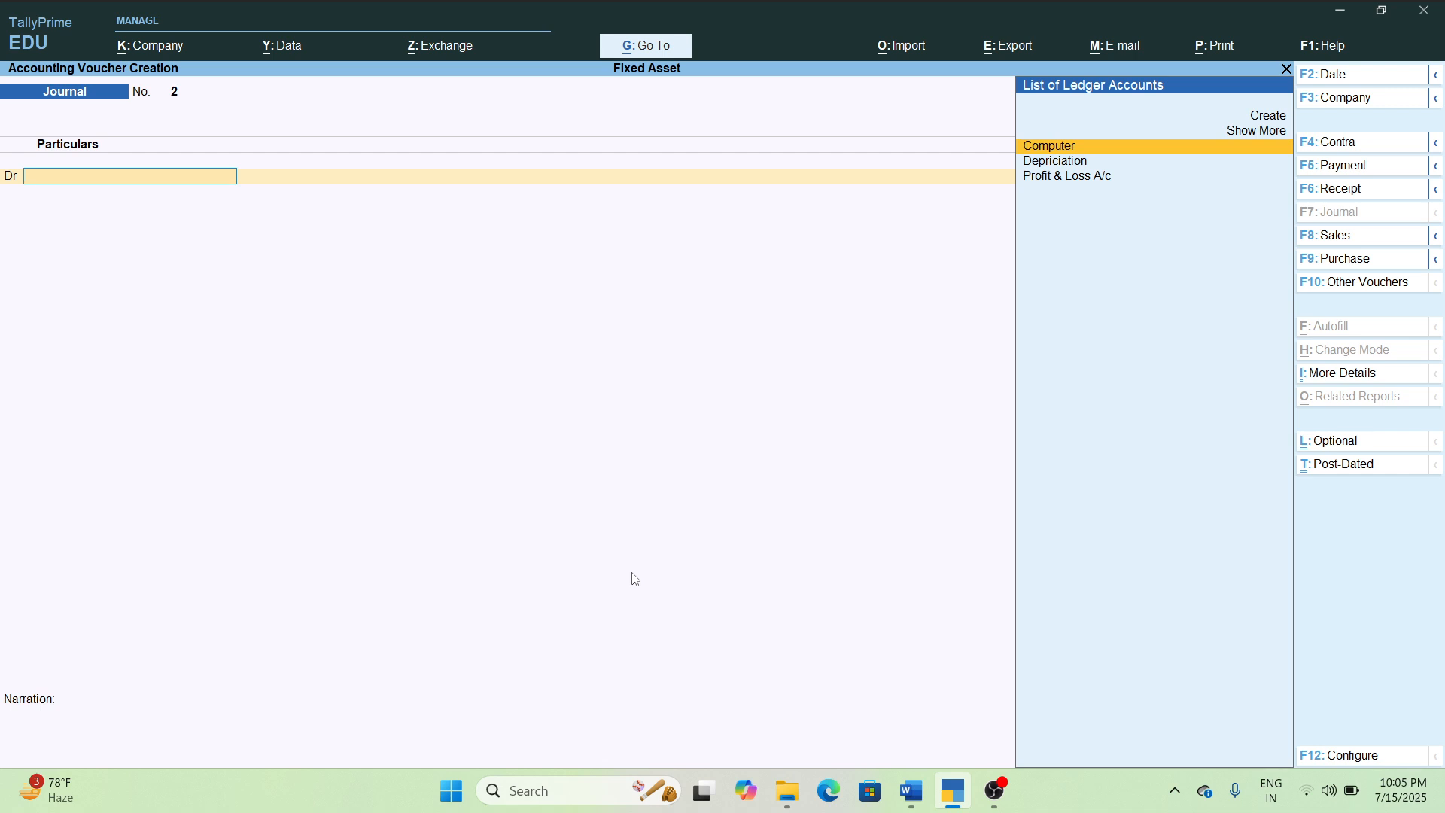
key(F6)
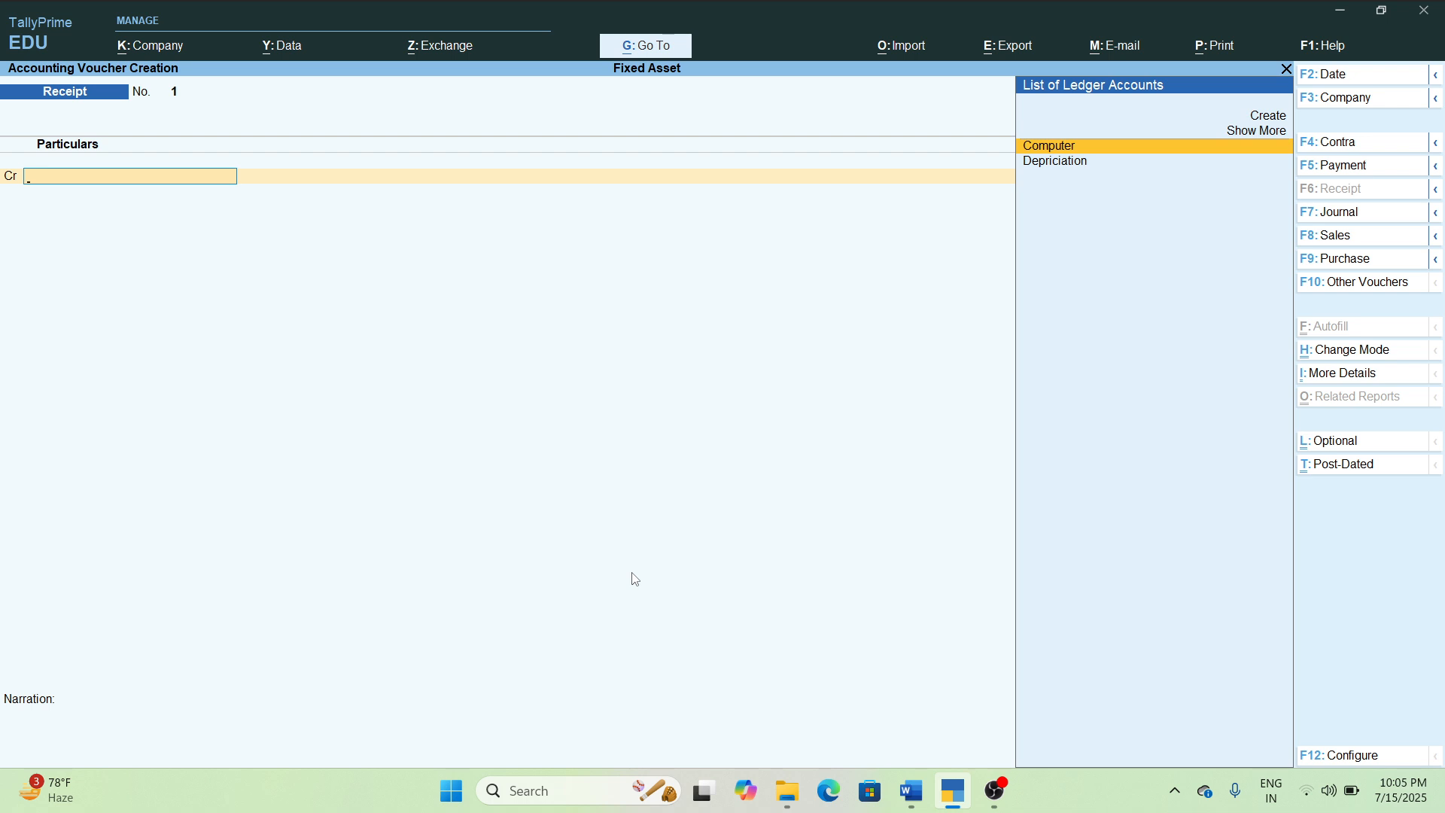
key(Return)
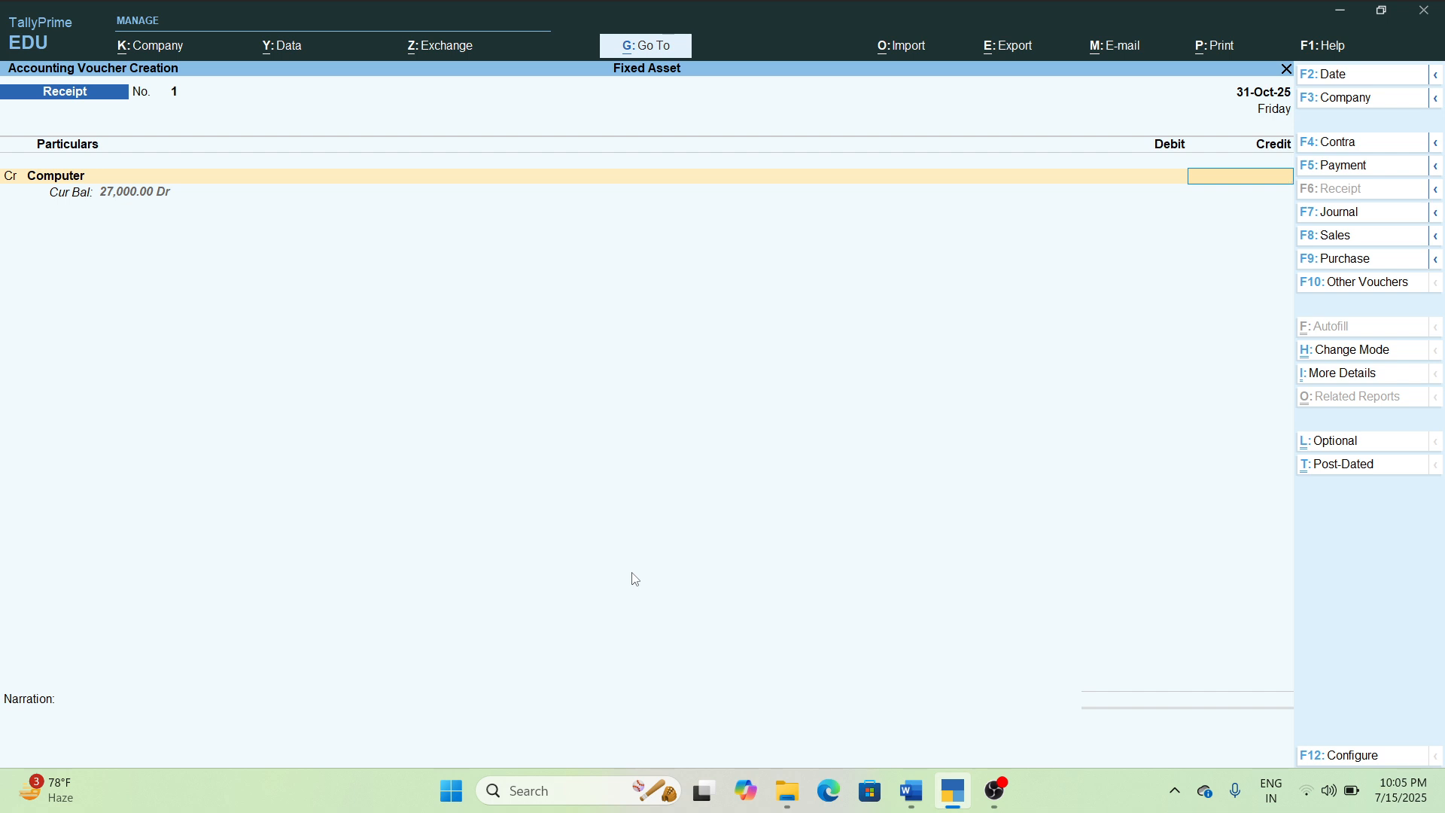
text(27000)
Set the receipt voucher's date to 1-11-2025 and accept the Computer credit line.
key(F2)
text(1)
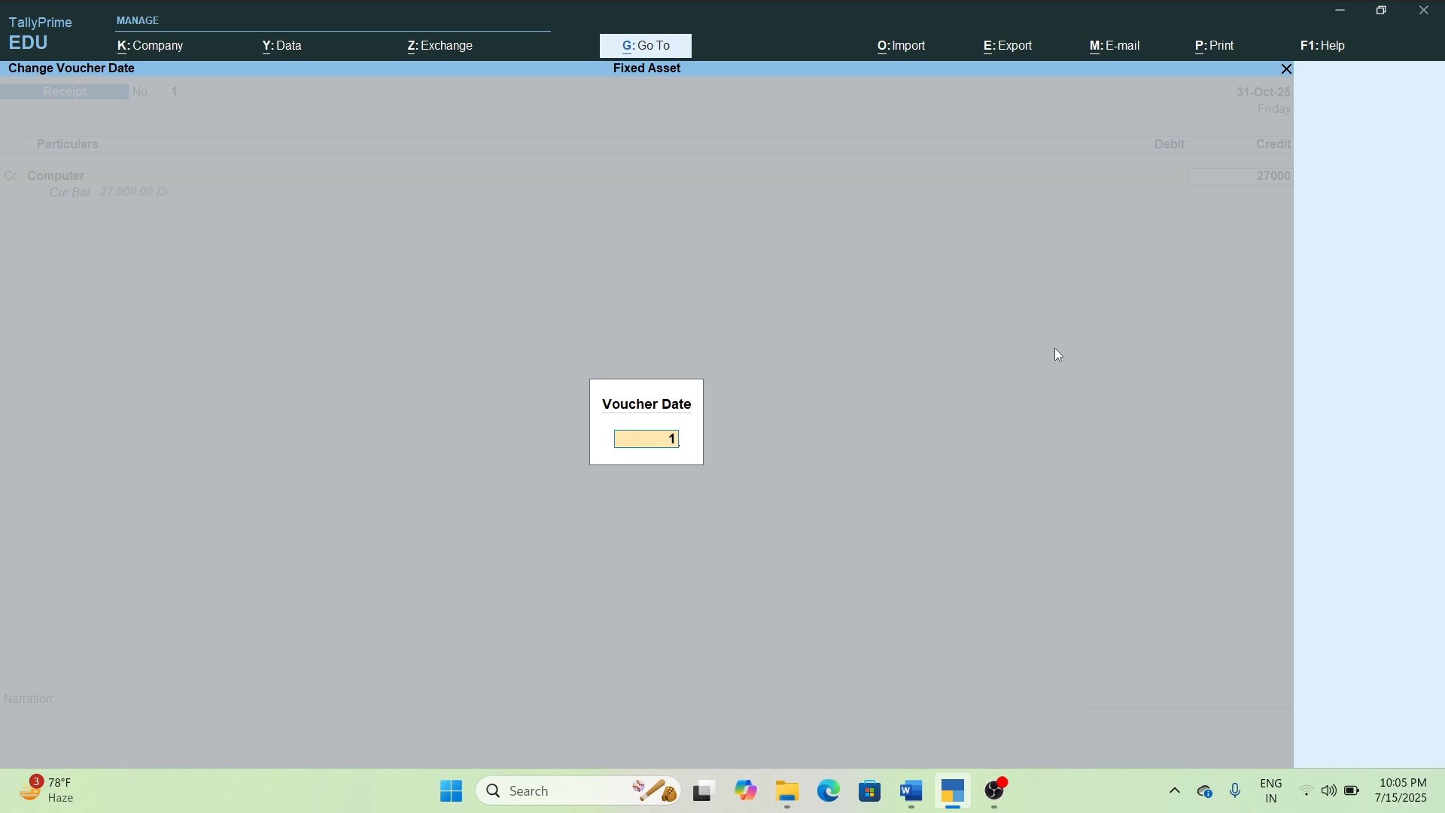
text(-11-2025)
key(Return)
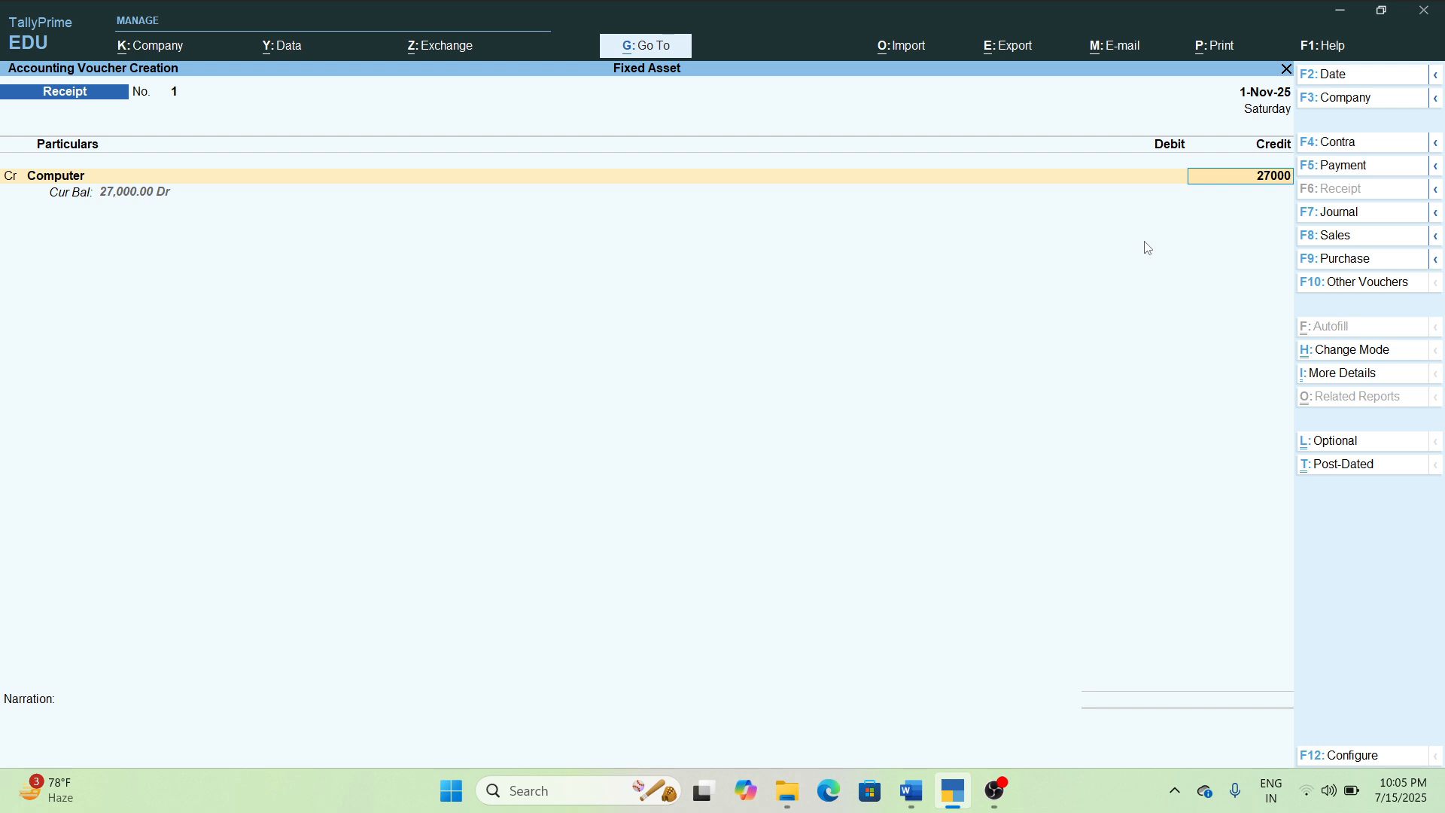
key(Return)
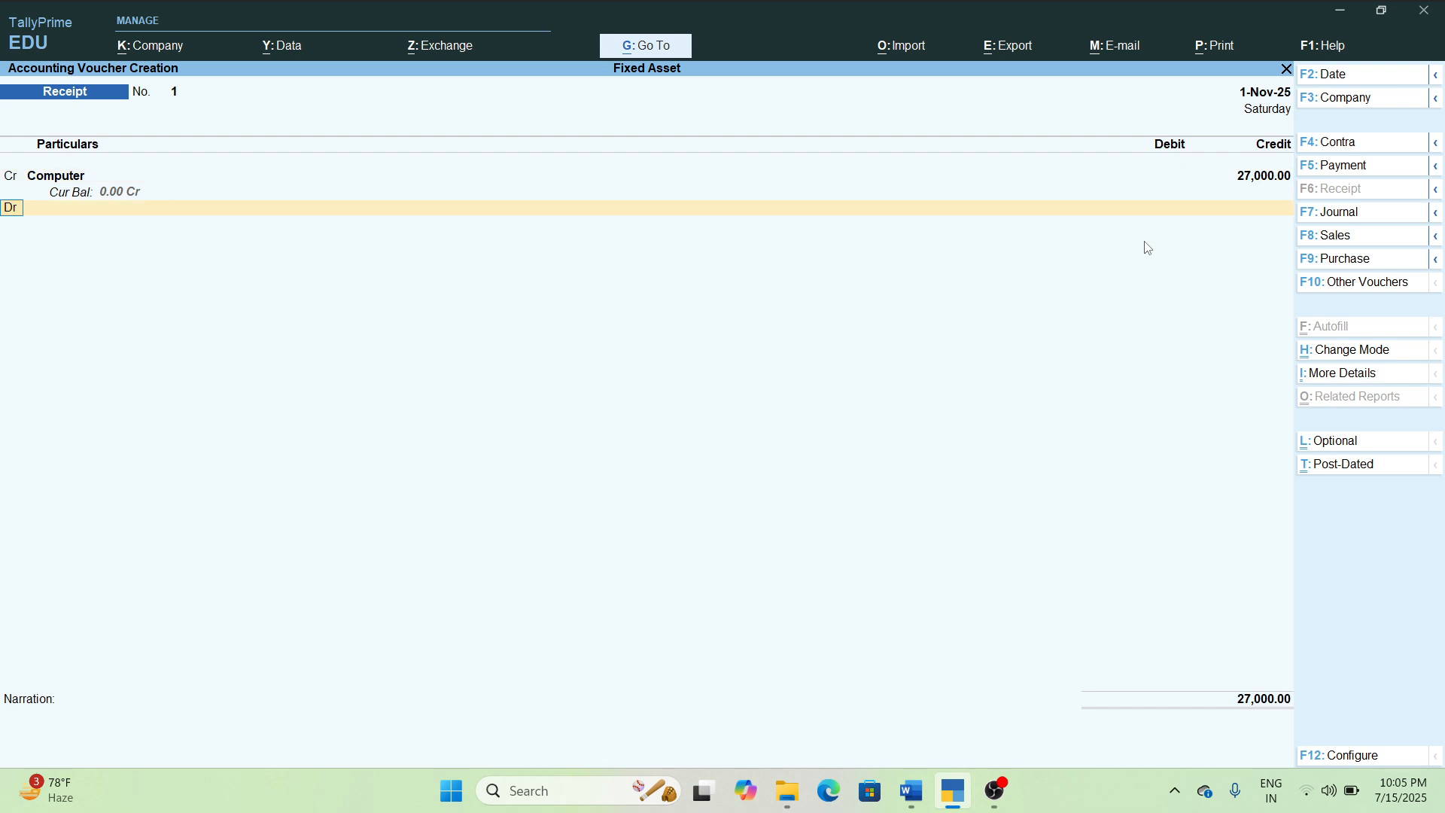
Debit Cash with 25000 in the receipt voucher and accept the line.
key(Return)
key(Return)
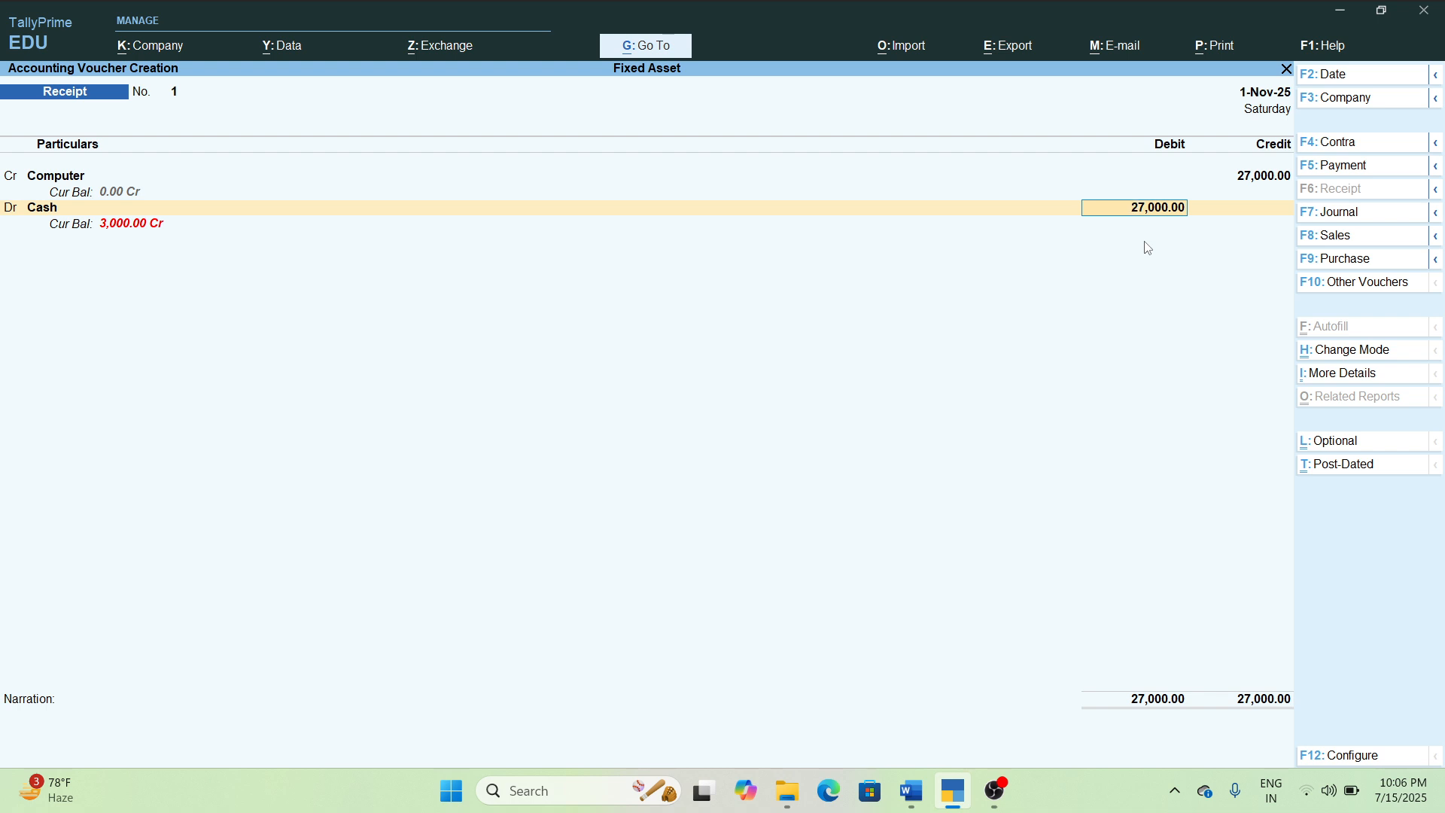
text(25000)
key(Return)
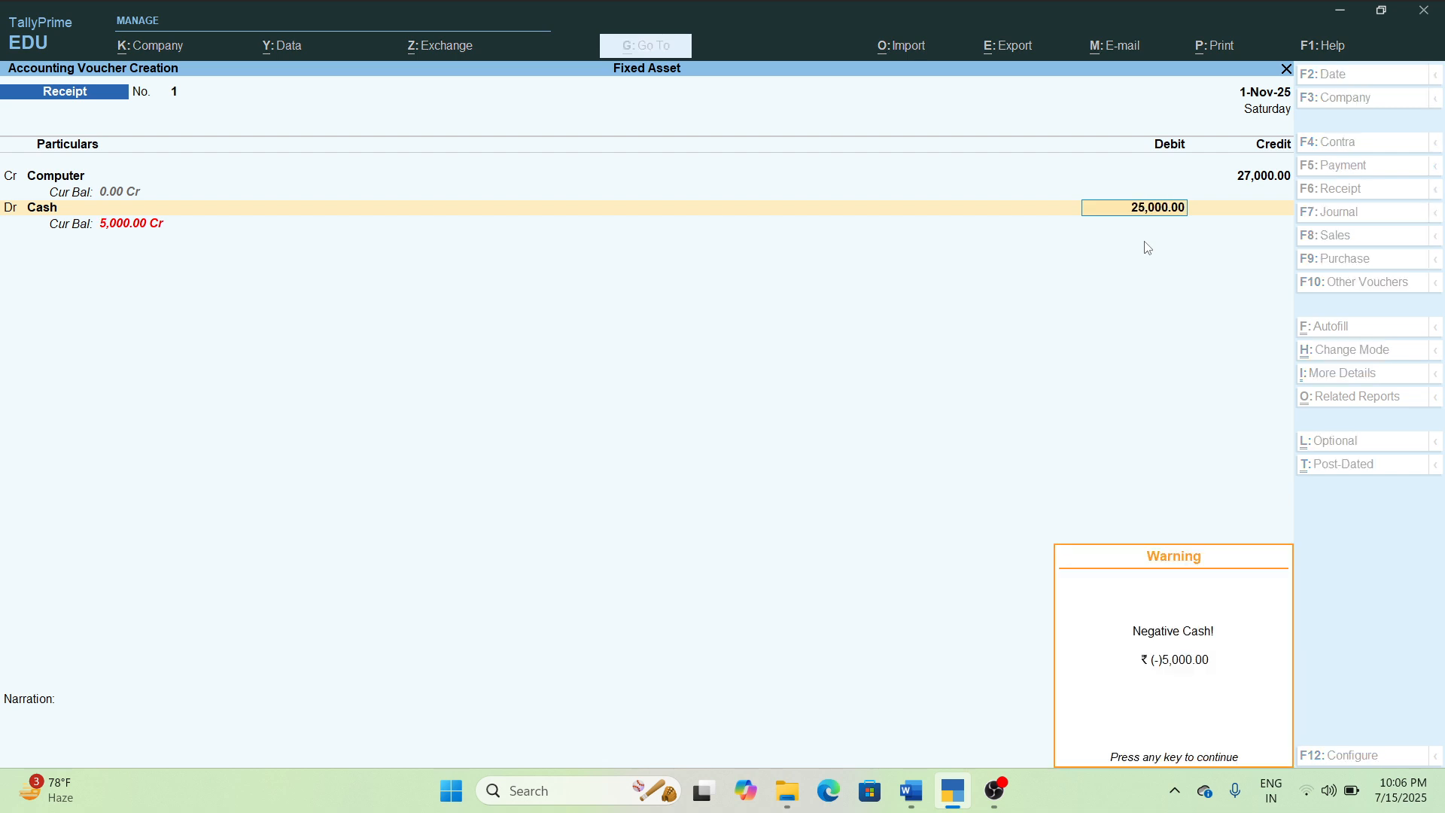
key(Return)
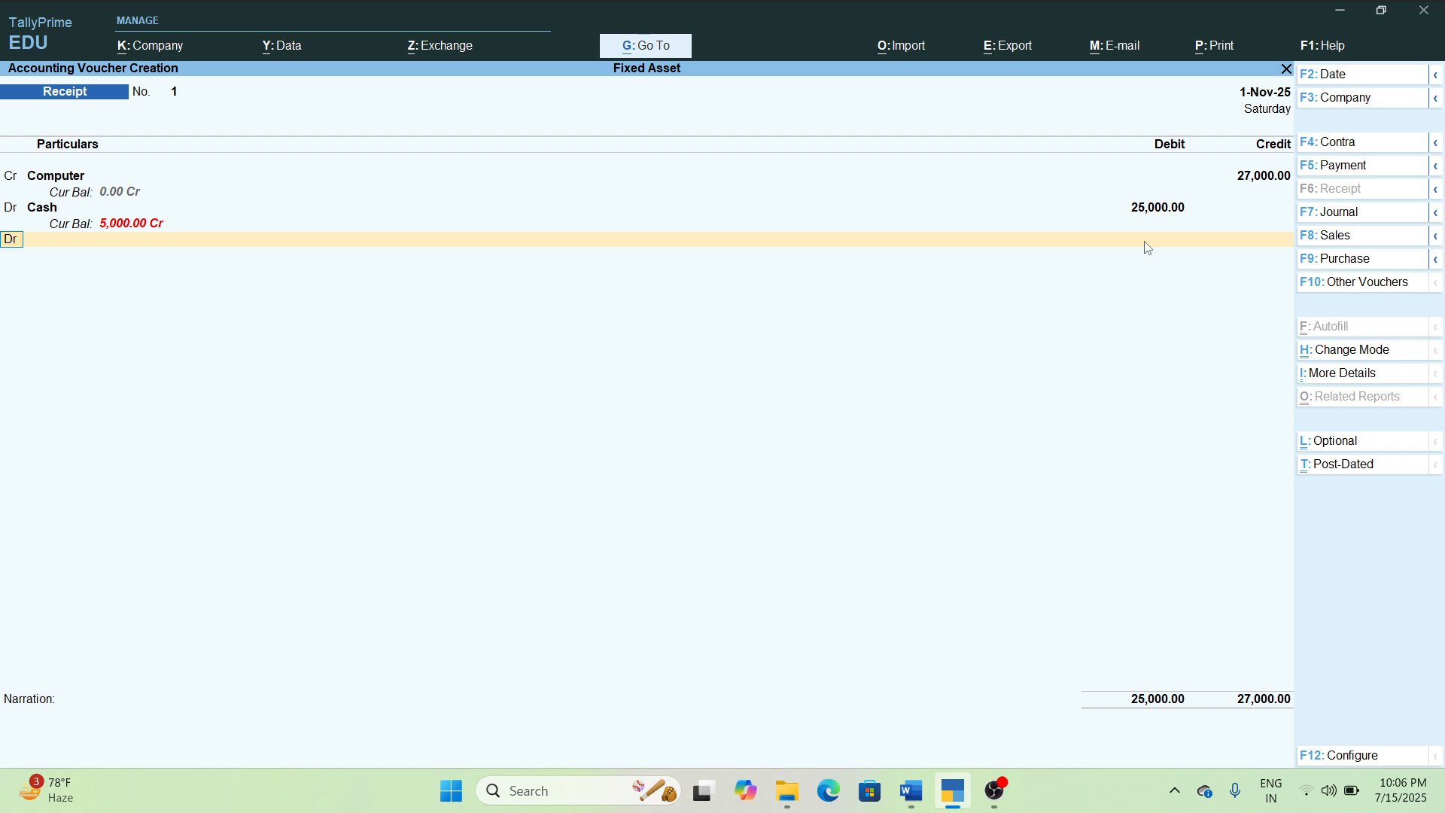
Create a ledger named Loss Of Sale Of Computer under Indirect Expenses for the voucher's next debit line and save it.
key(Return)
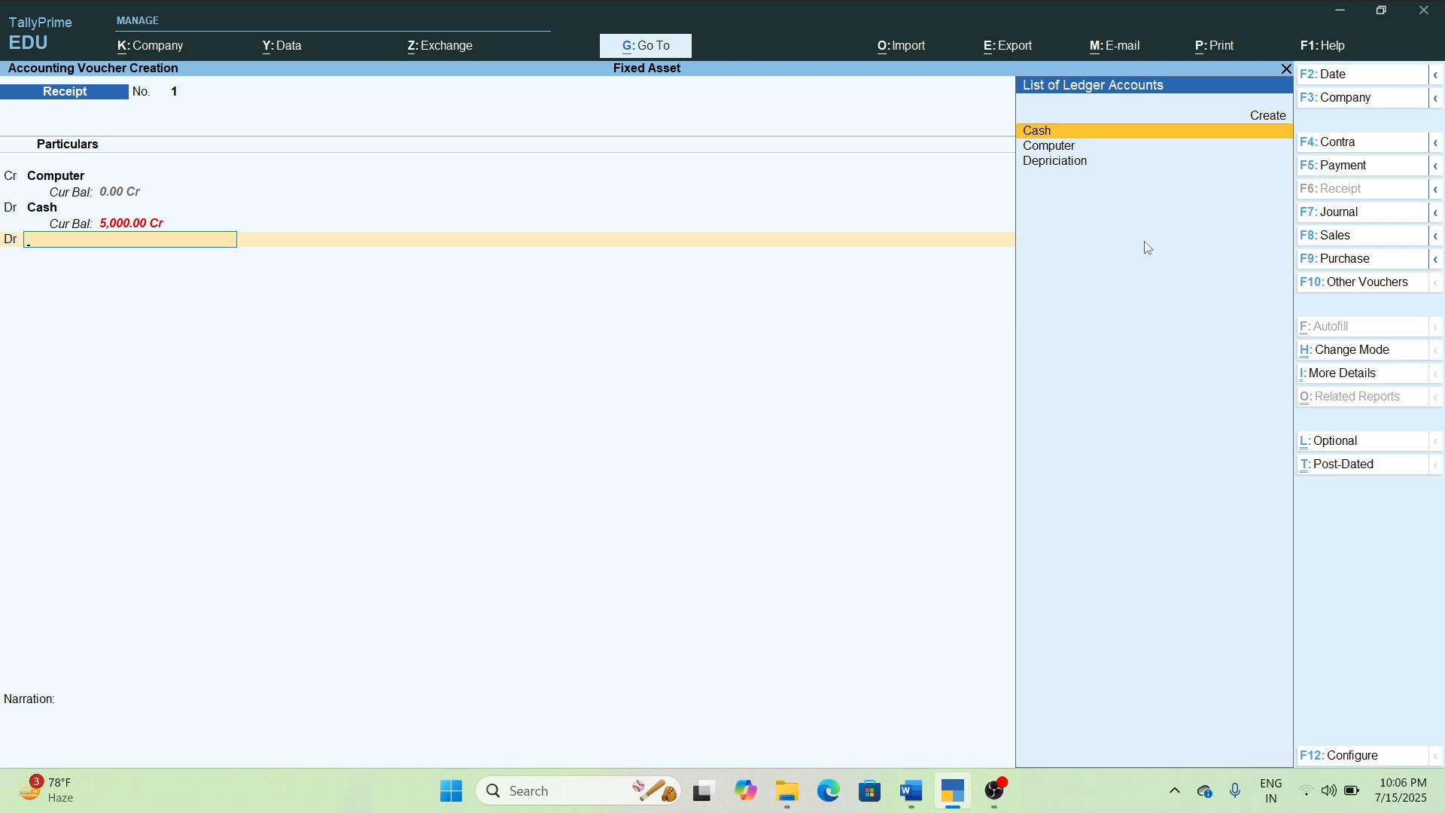
key(Up)
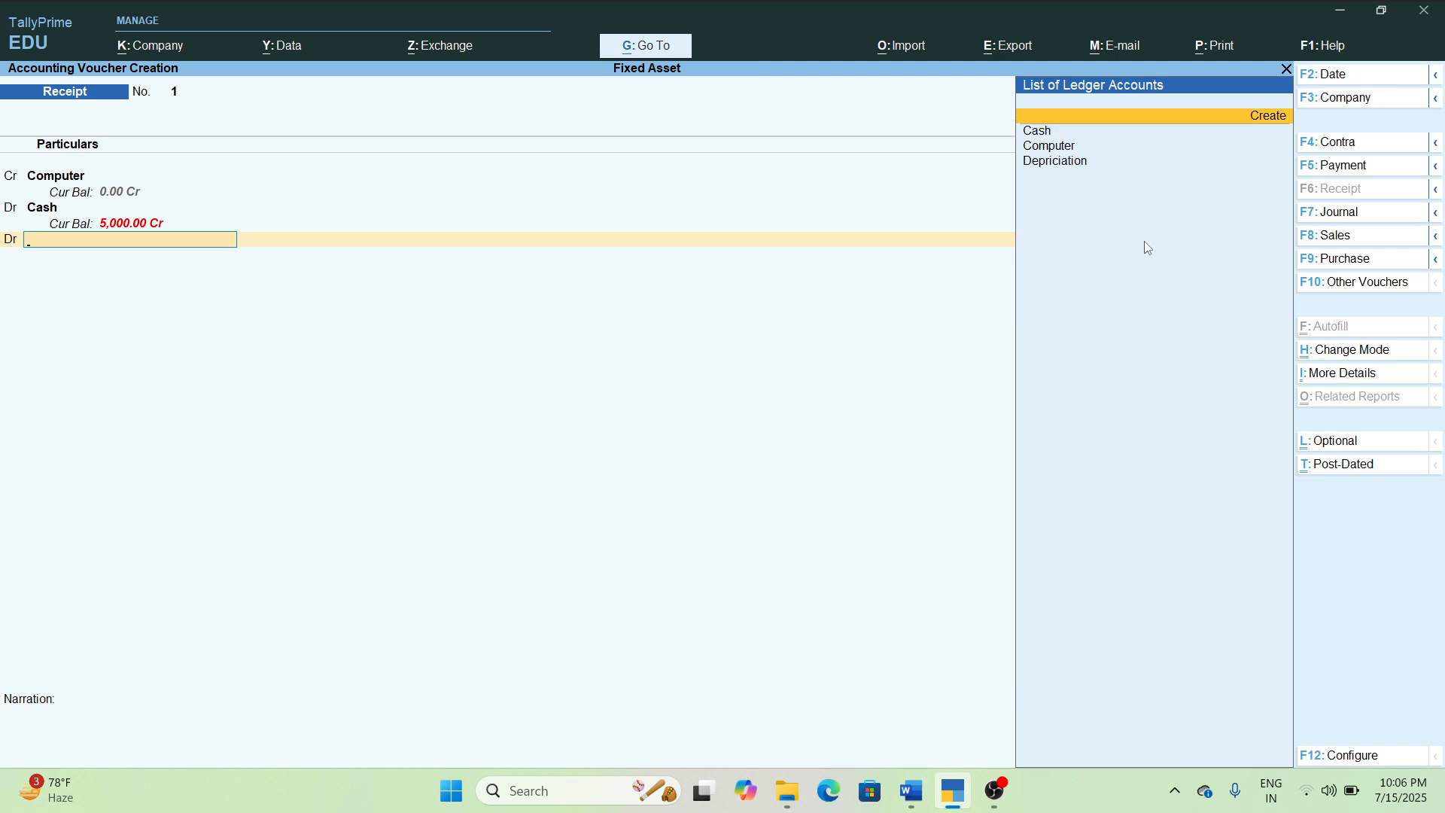
key(Return)
text(Los)
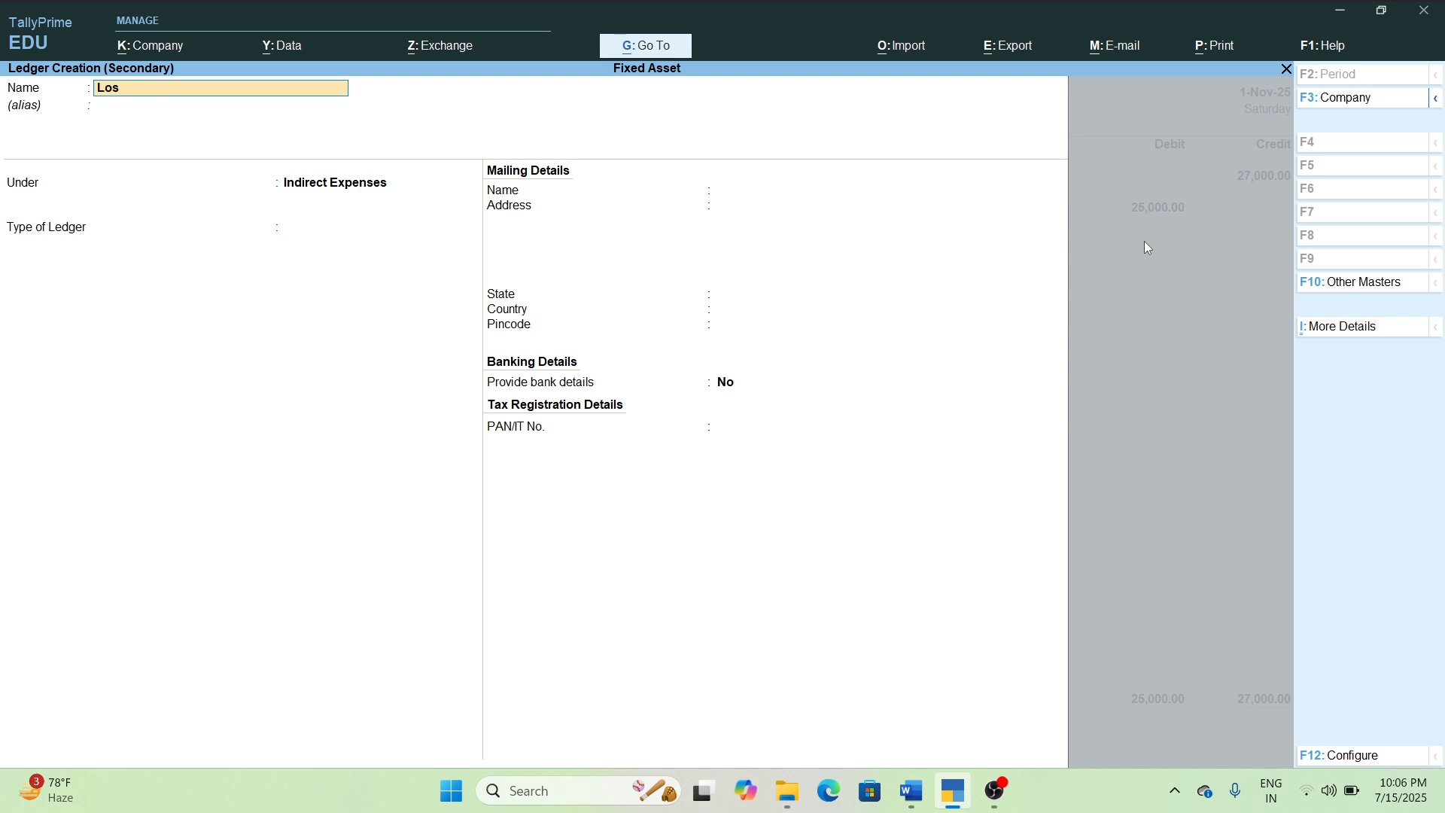
text(s Of Sale Of Computer)
key(Return)
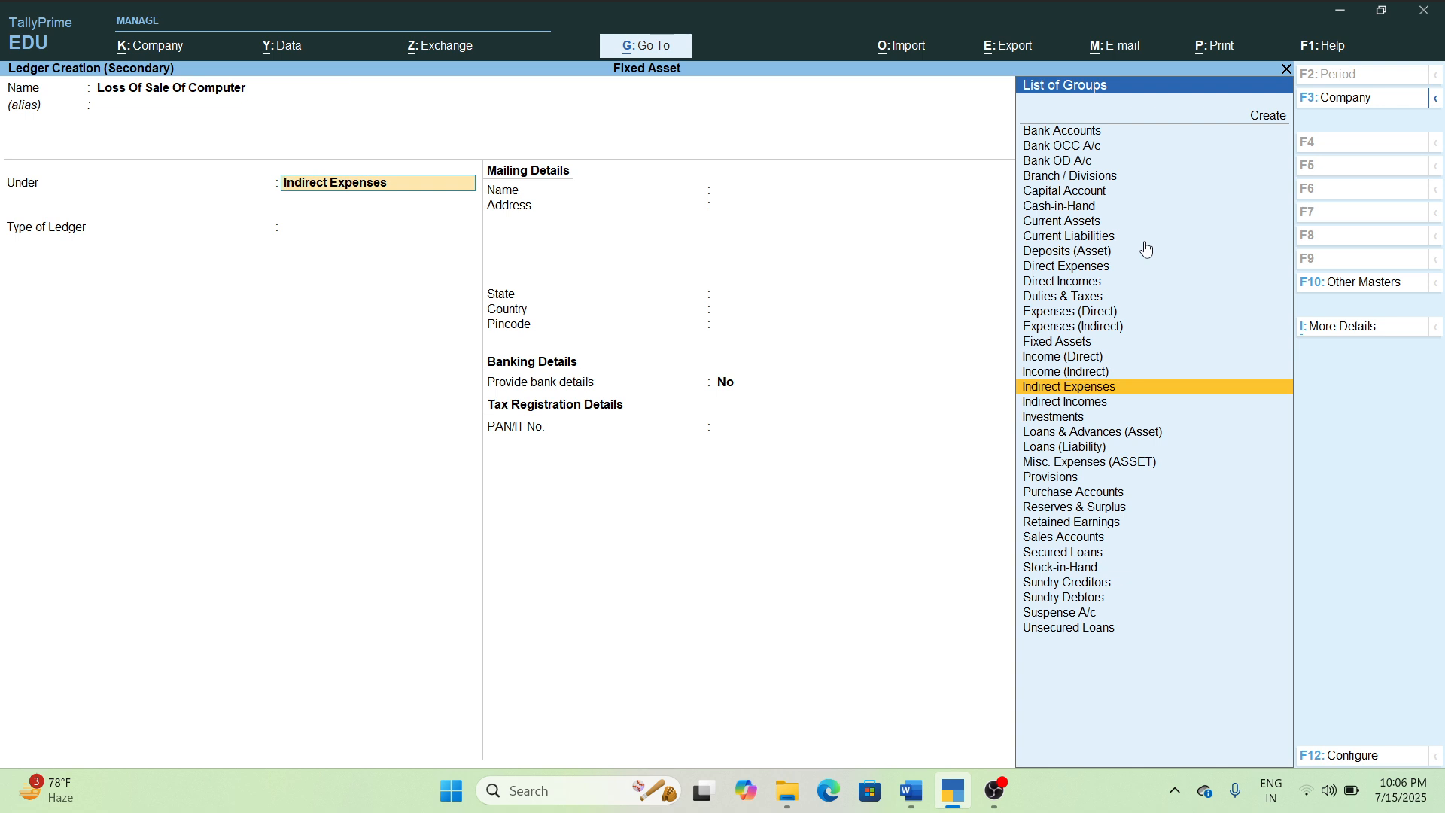
key(ctrl+a)
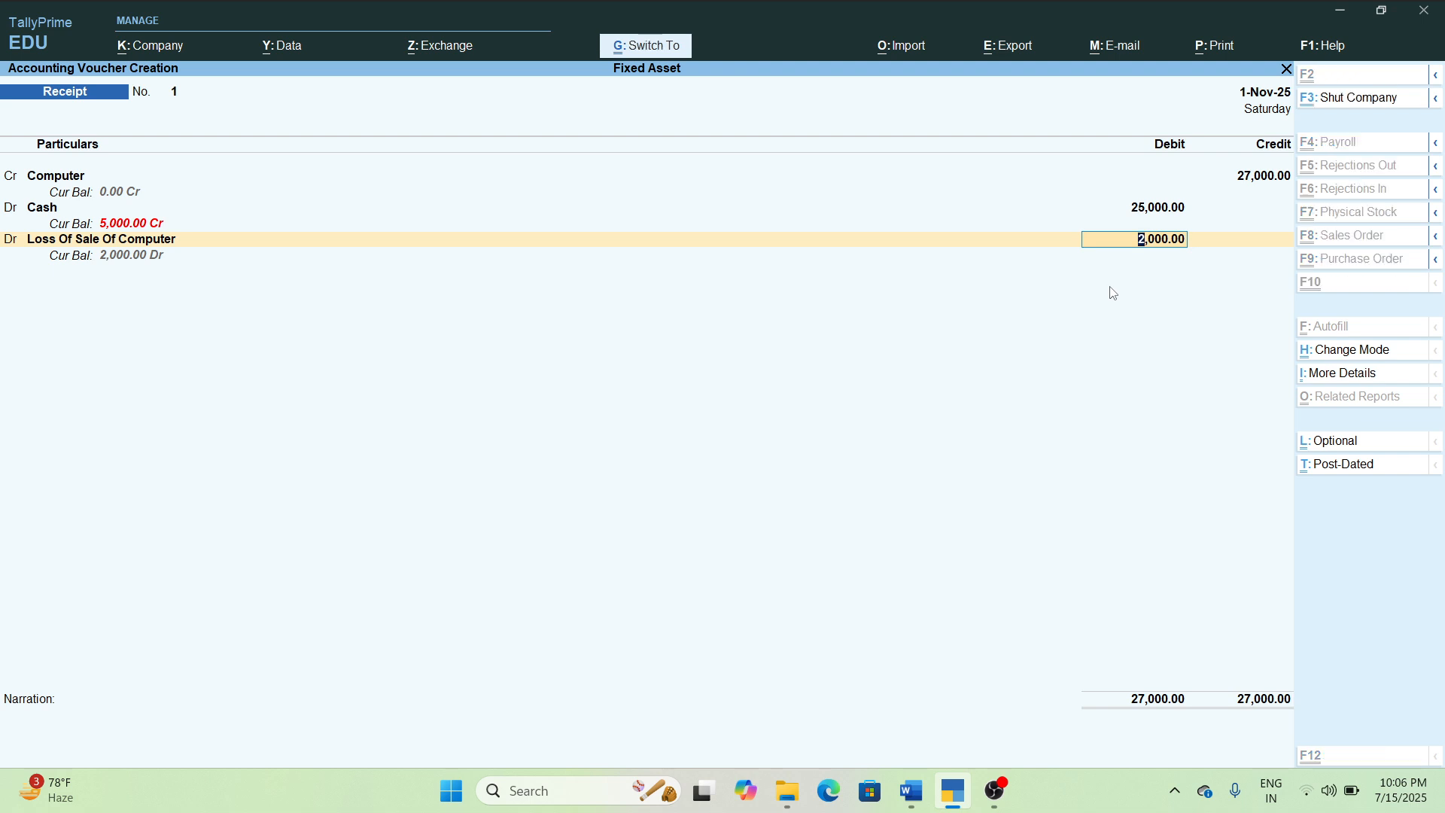
Save the receipt voucher with 2,000 debited to Loss Of Sale Of Computer and leave voucher entry.
key(ctrl+a)
key(Escape)
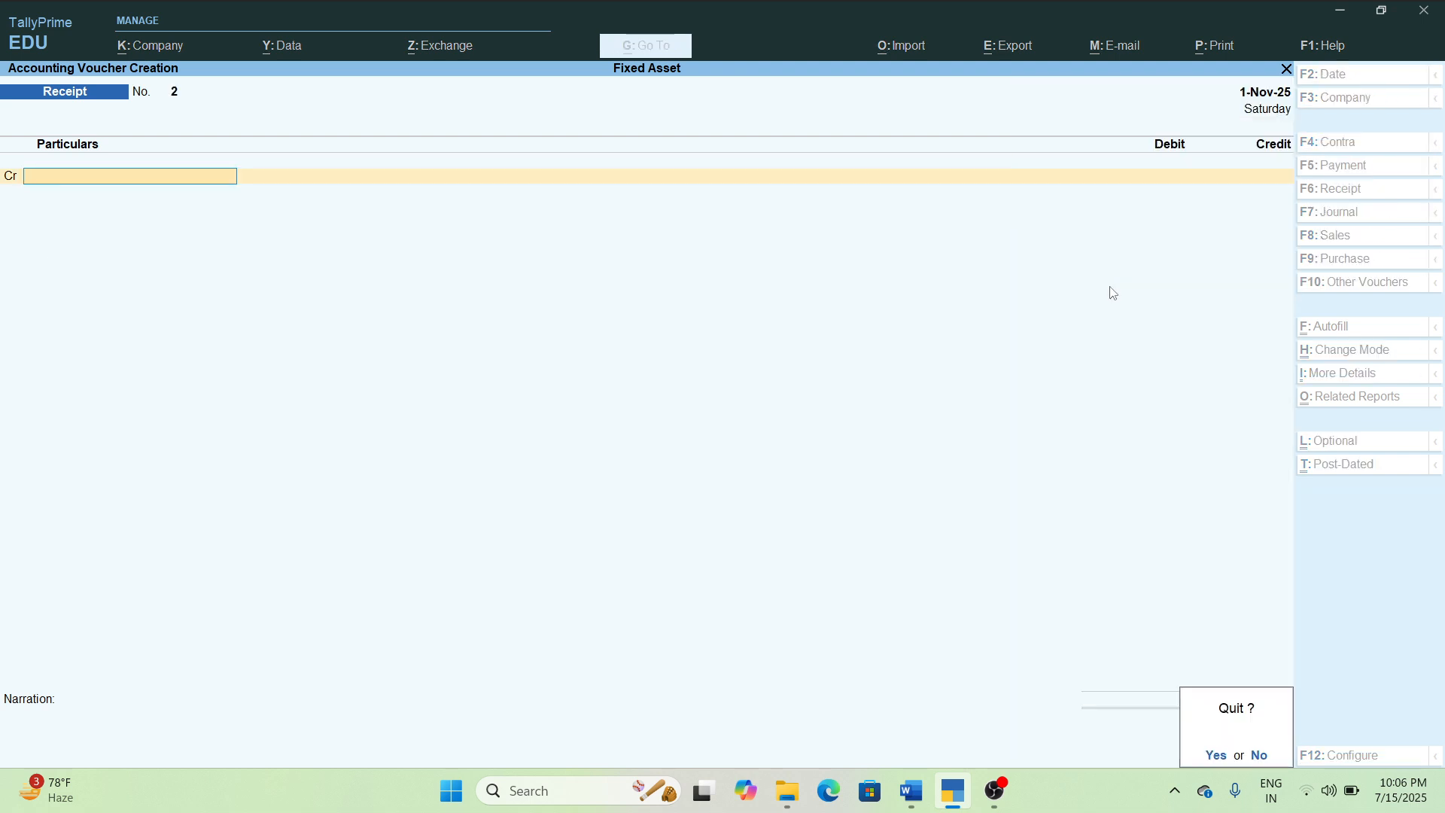
key(Return)
Examine the balance sheet after the sale, drilling through Profit & Loss A/c into Indirect Expenses, and close the reports.
key(Down)
key(Down)
key(Down)
key(Return)
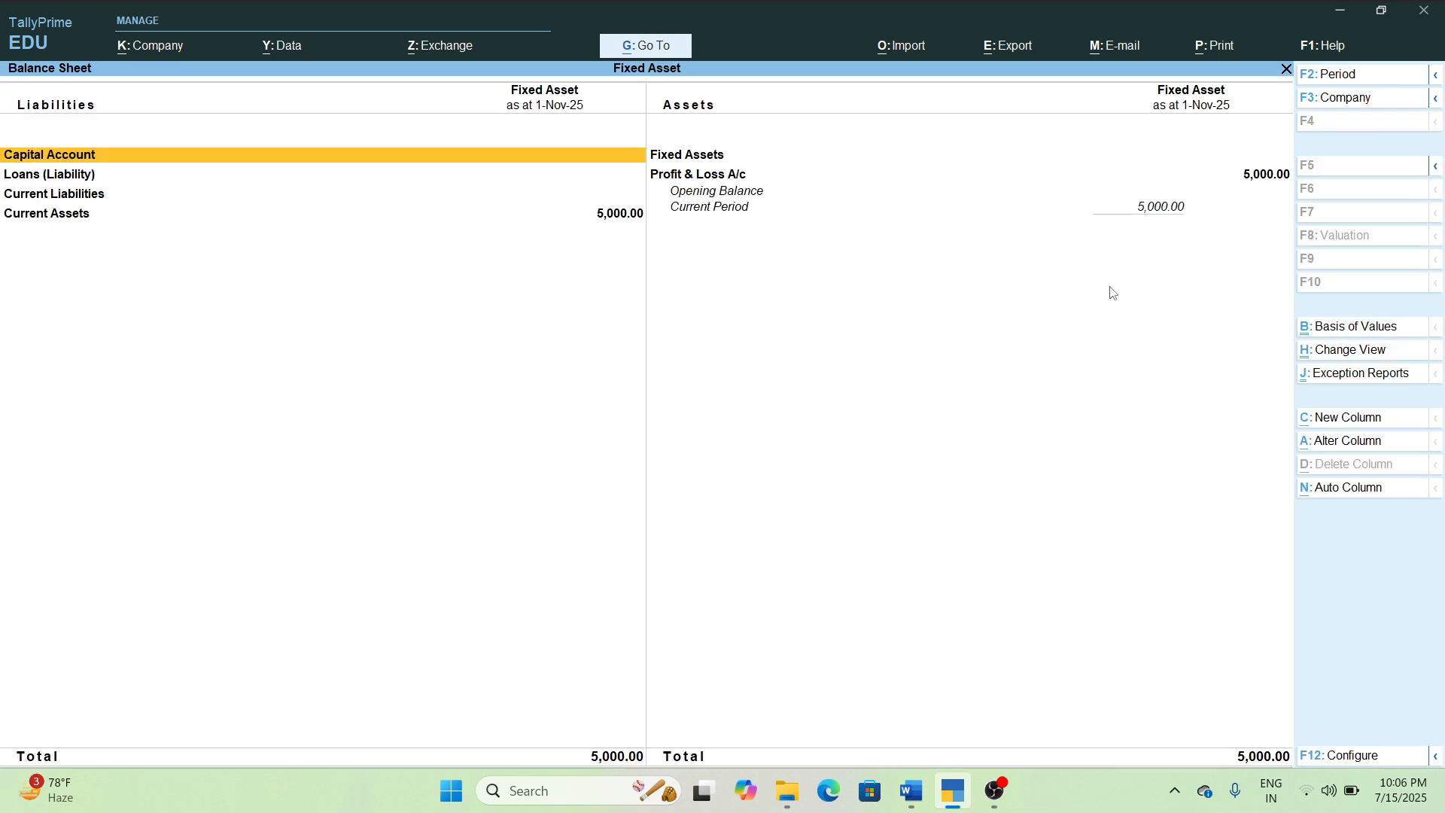
key(Right)
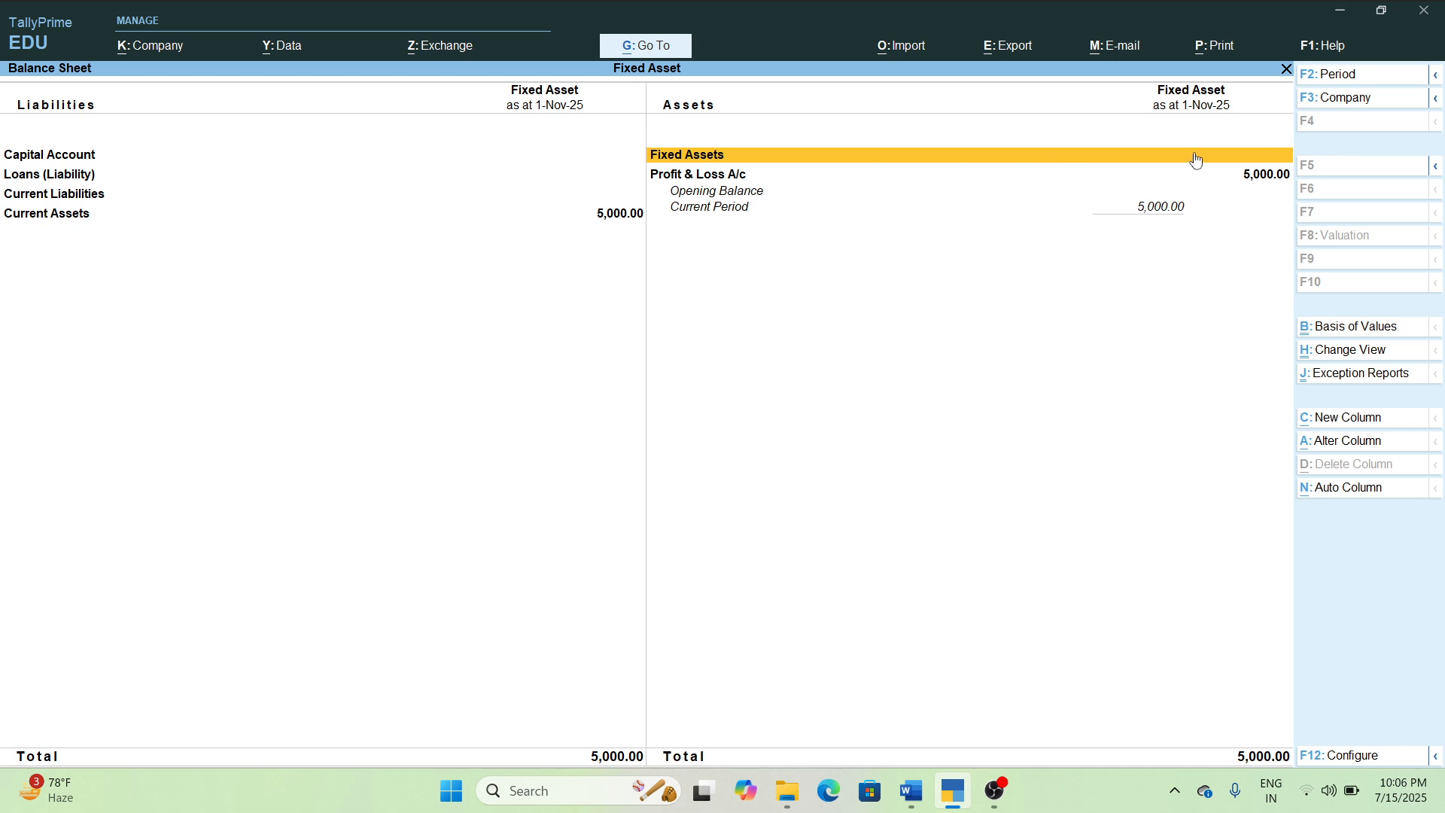
key(Down)
key(Return)
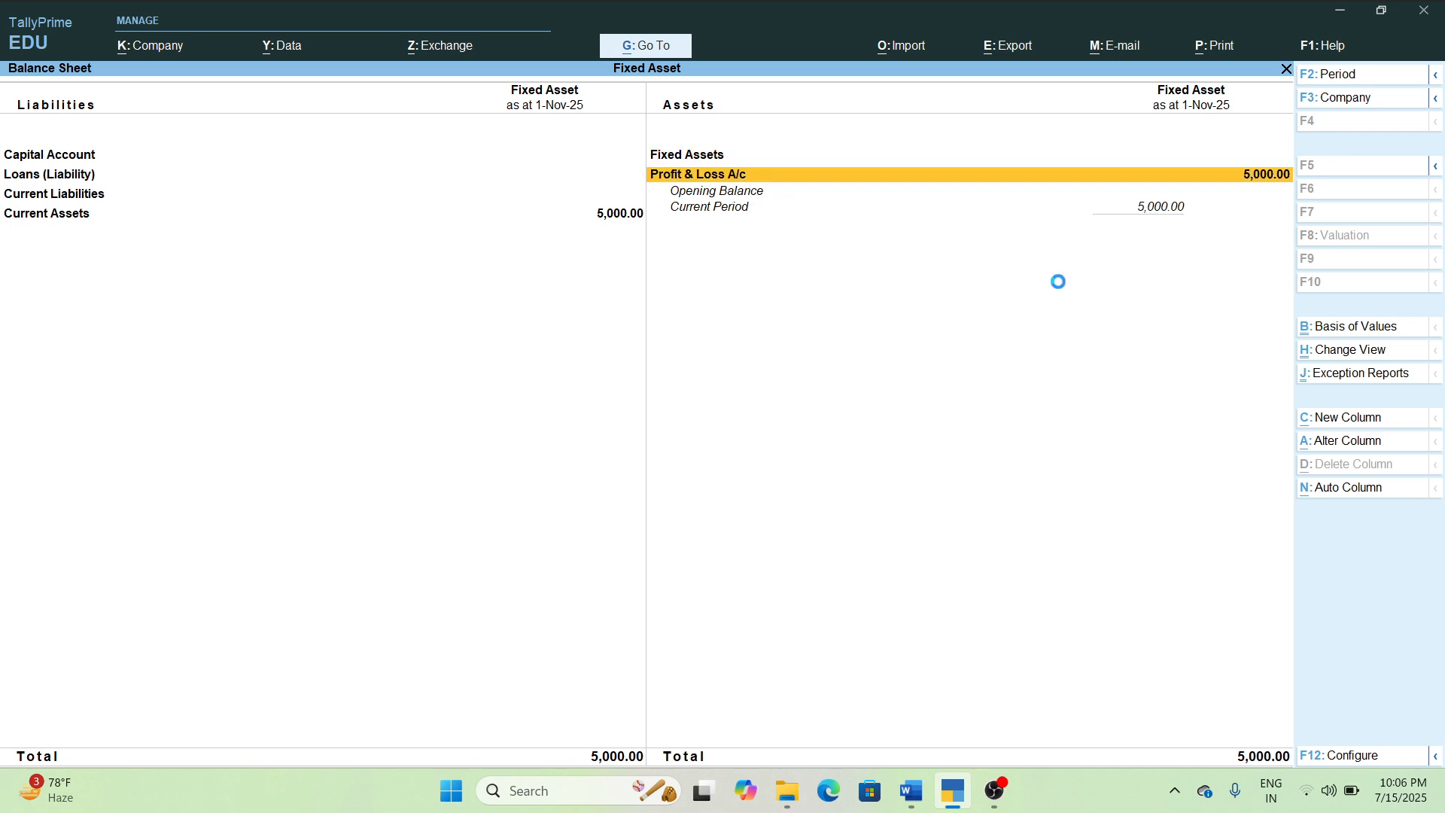
key(Return)
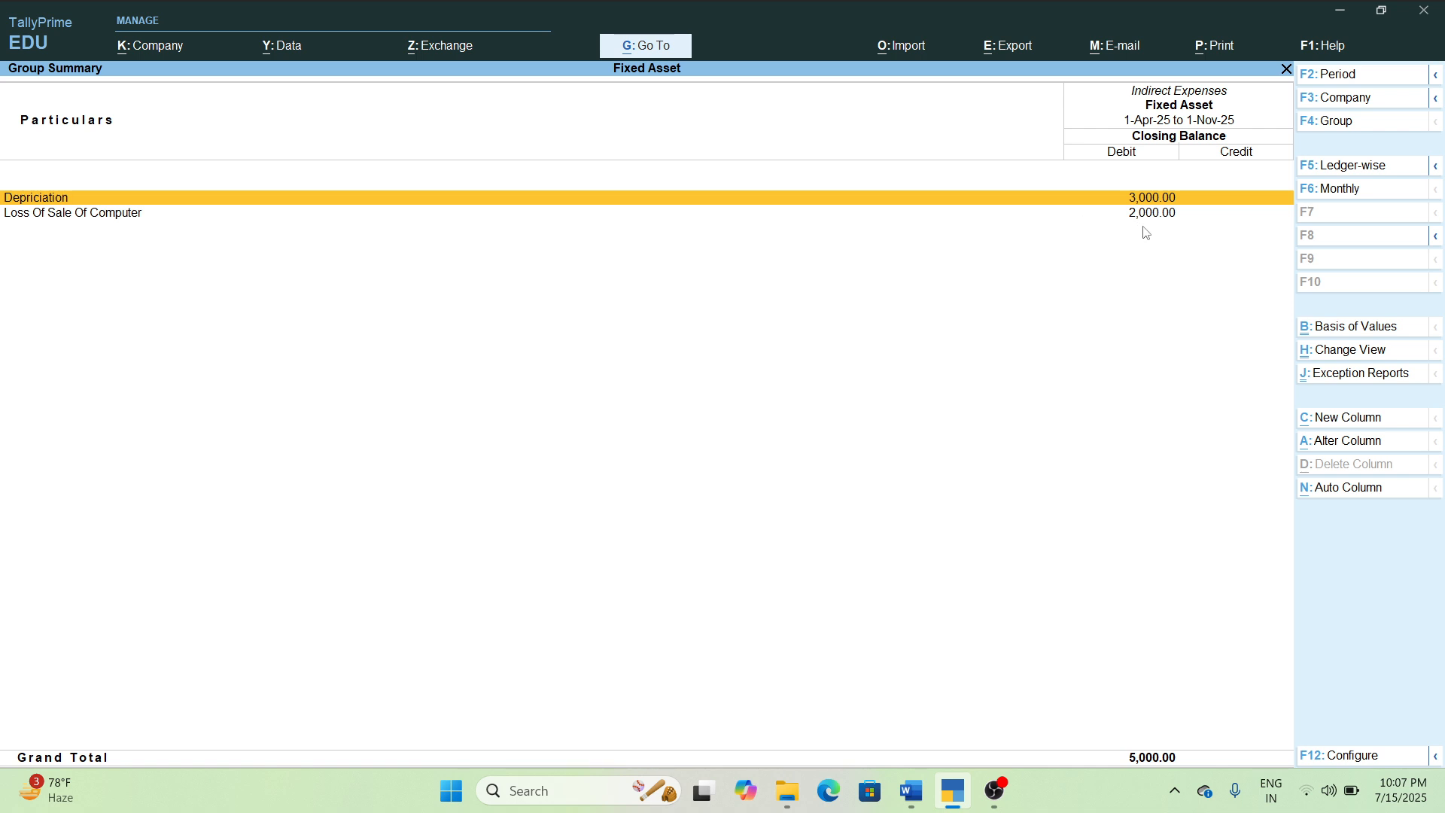
key(Escape)
key(Escape)
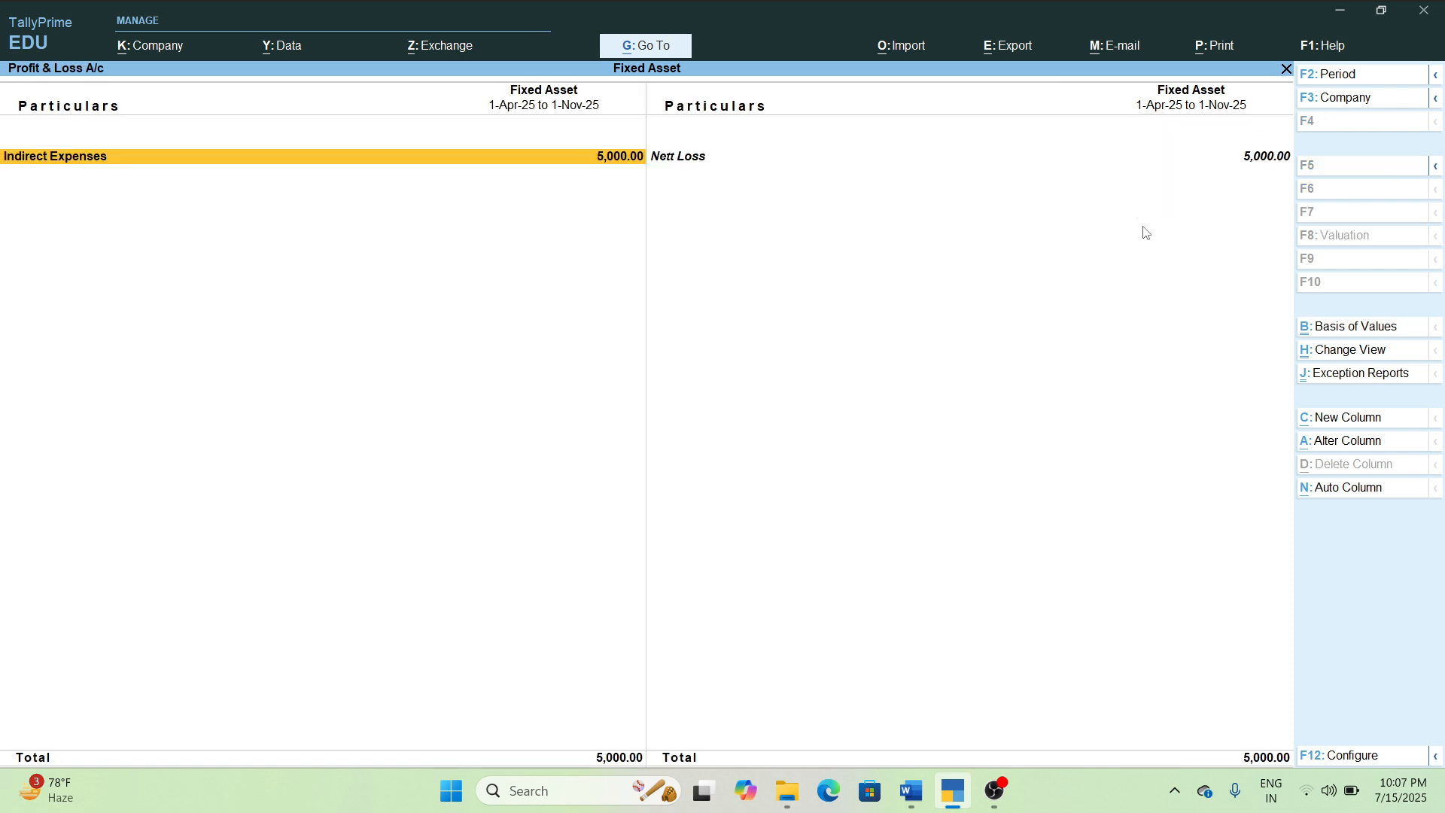
key(Escape)
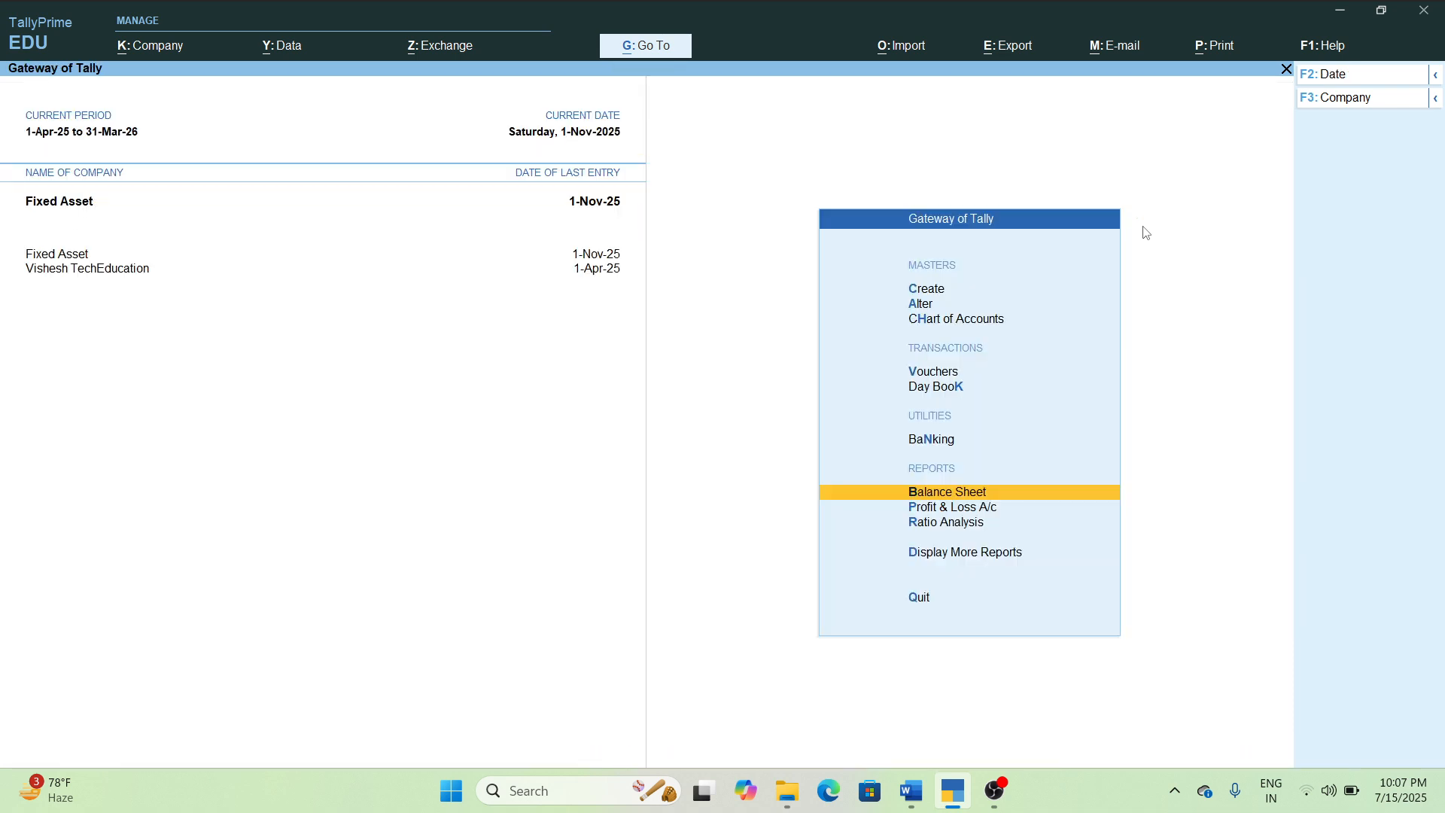
key(Up)
key(Up)
key(Up)
key(Up)
key(Up)
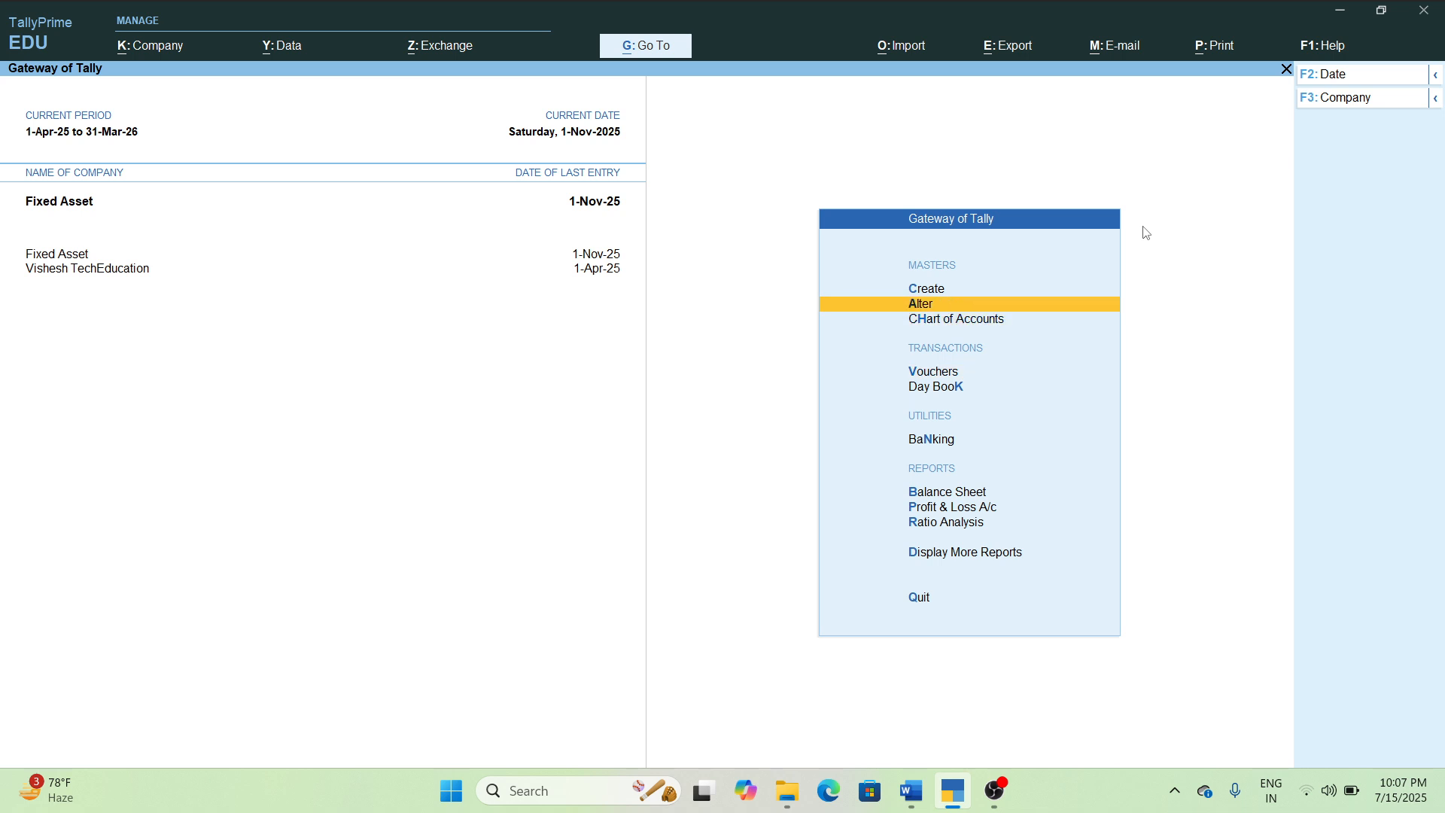
key(Up)
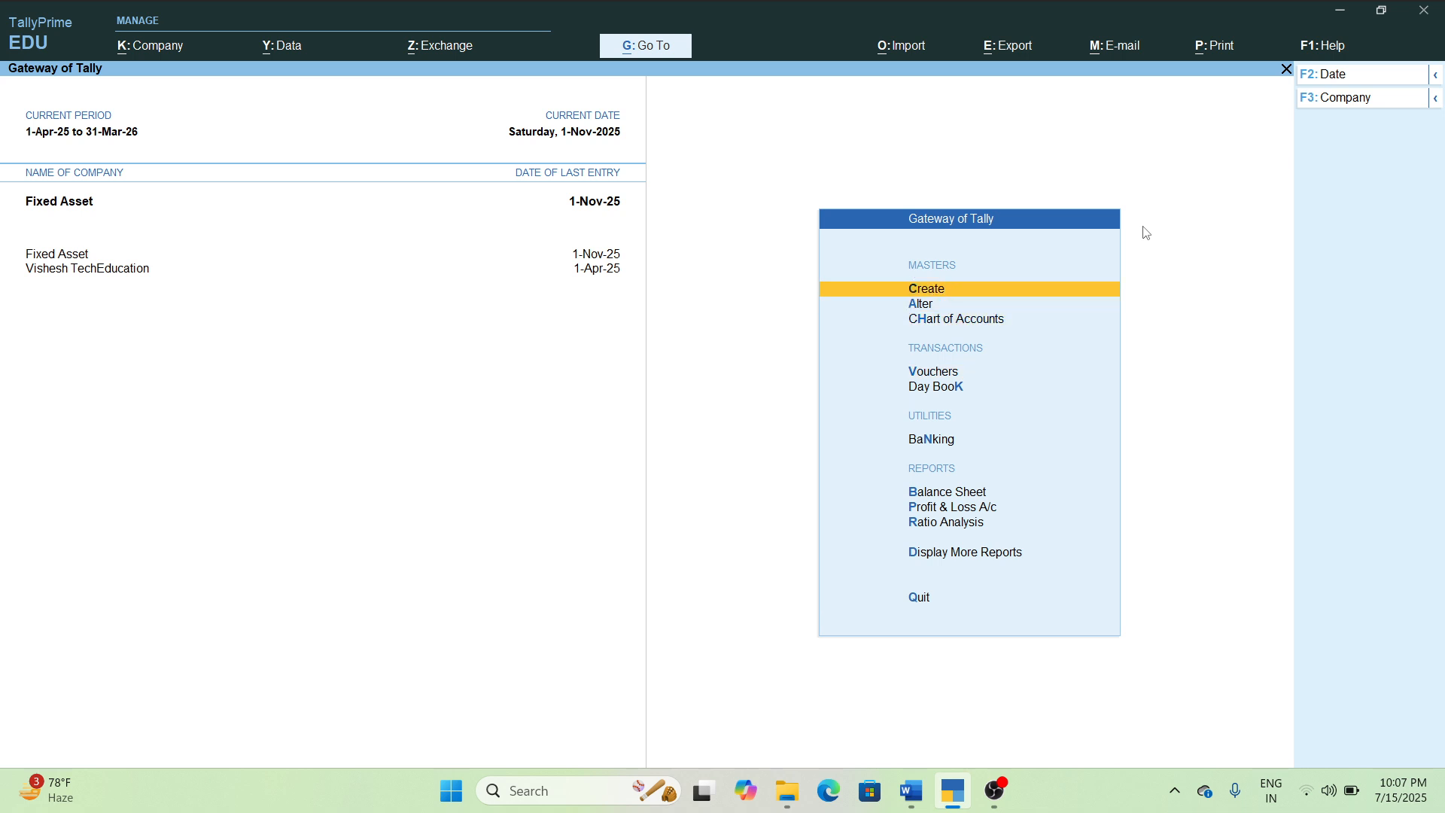